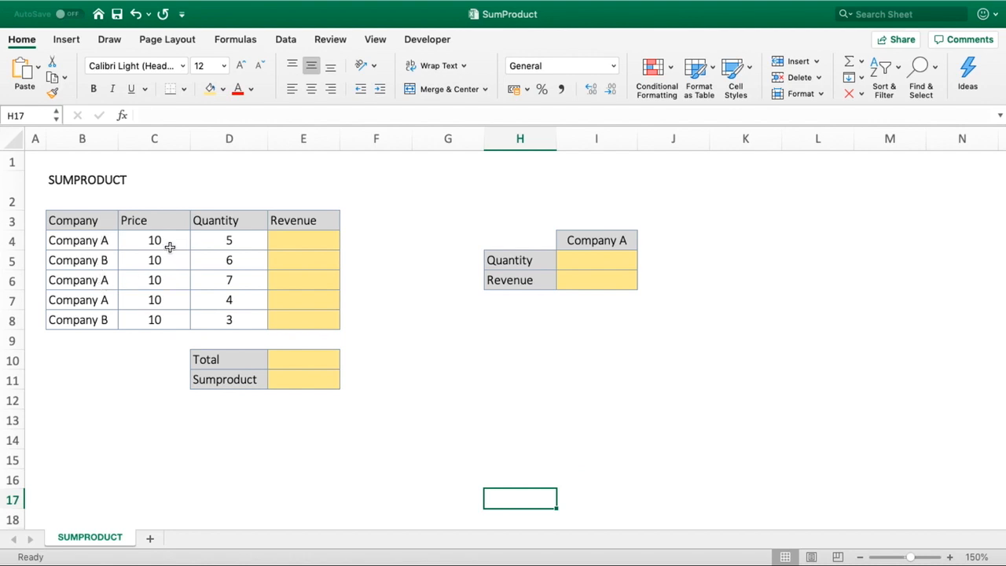
drag(168, 243, 168, 314)
click(171, 298)
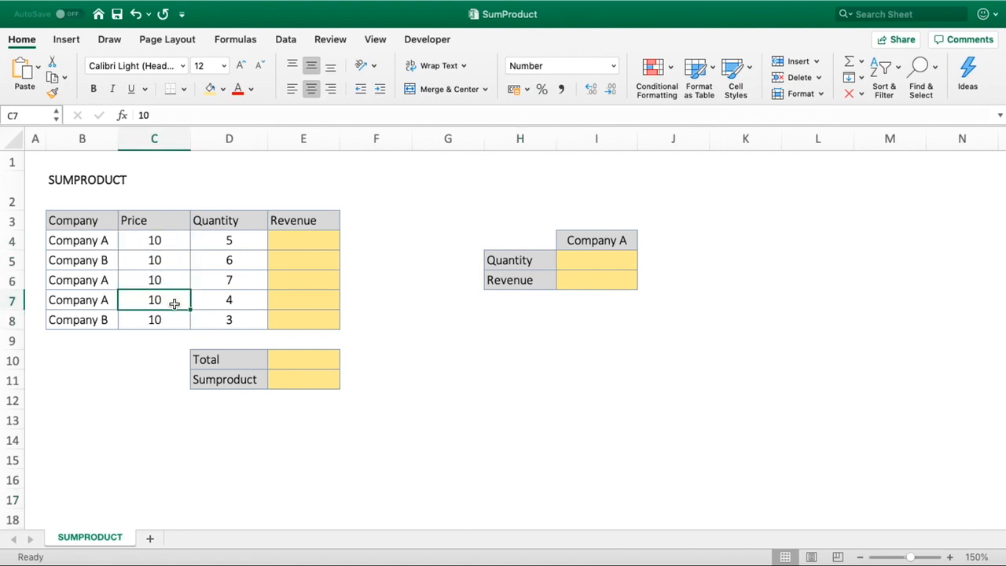
click(249, 242)
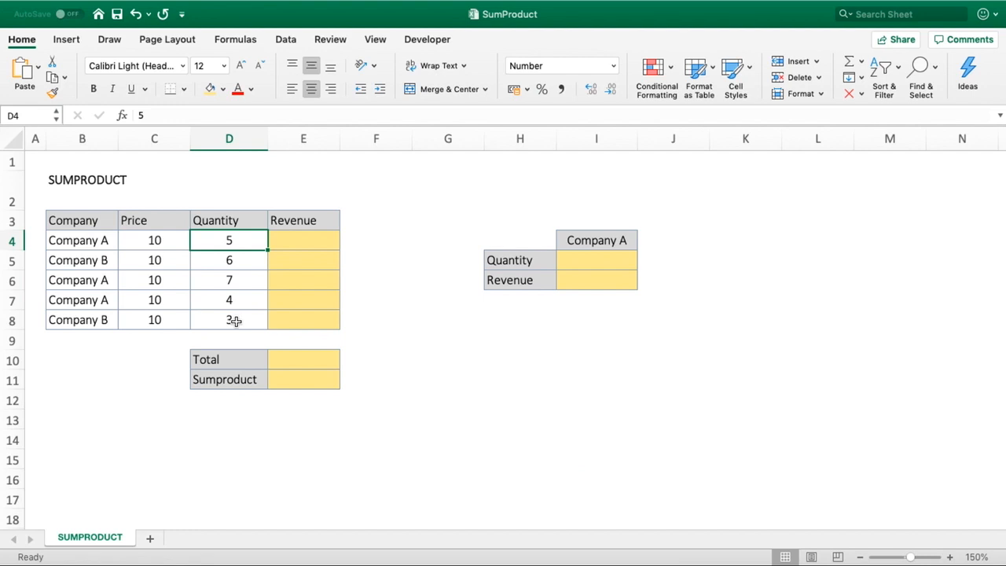
click(248, 355)
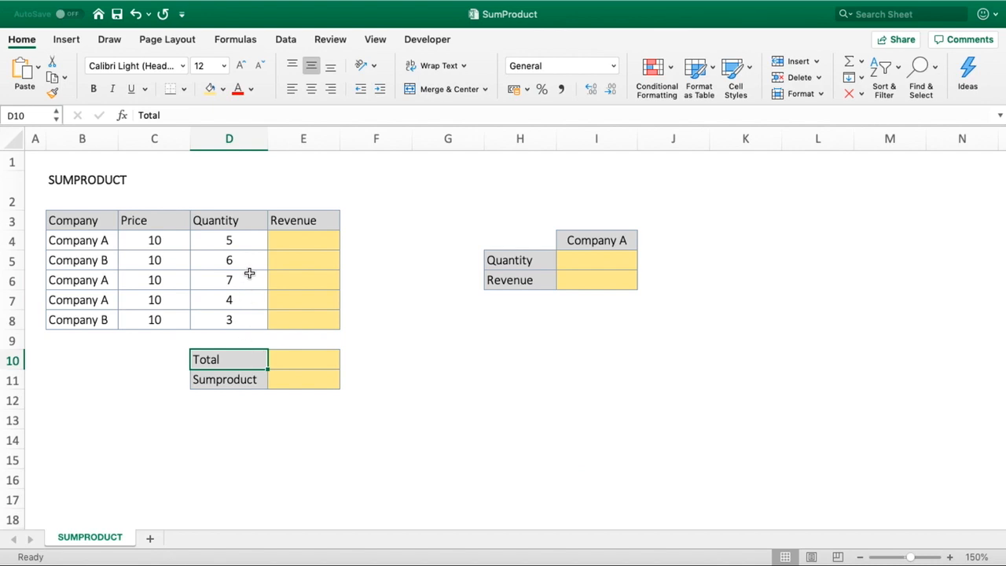
click(168, 238)
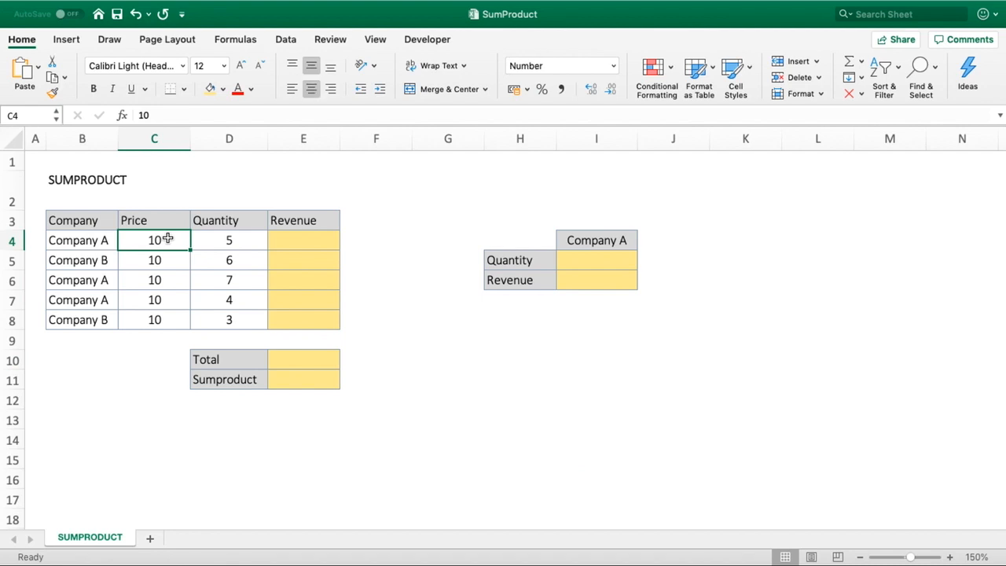
click(213, 240)
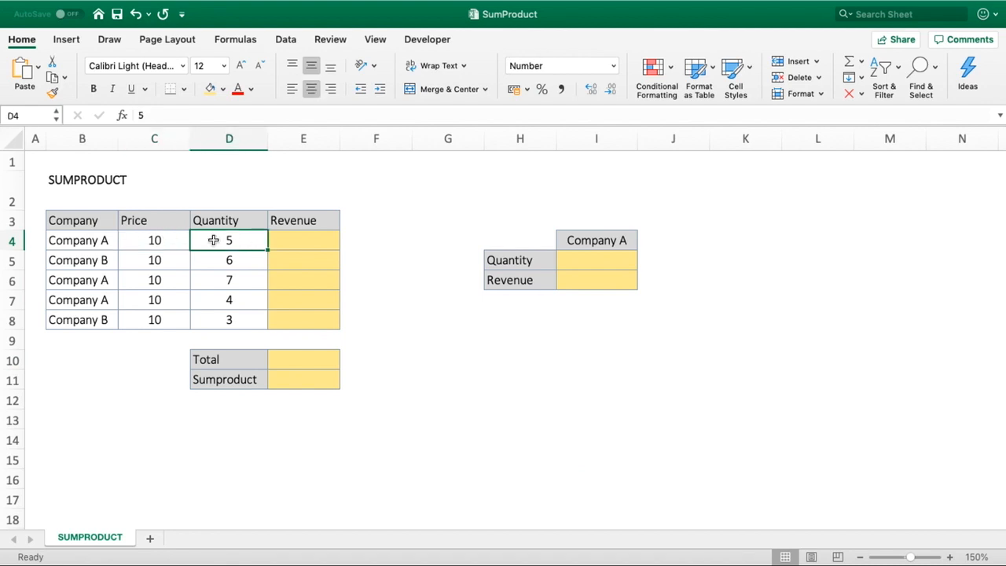
- Calculate the first Company A row's revenue in E4 as price times quantity with the formula =C4*D4
click(302, 241)
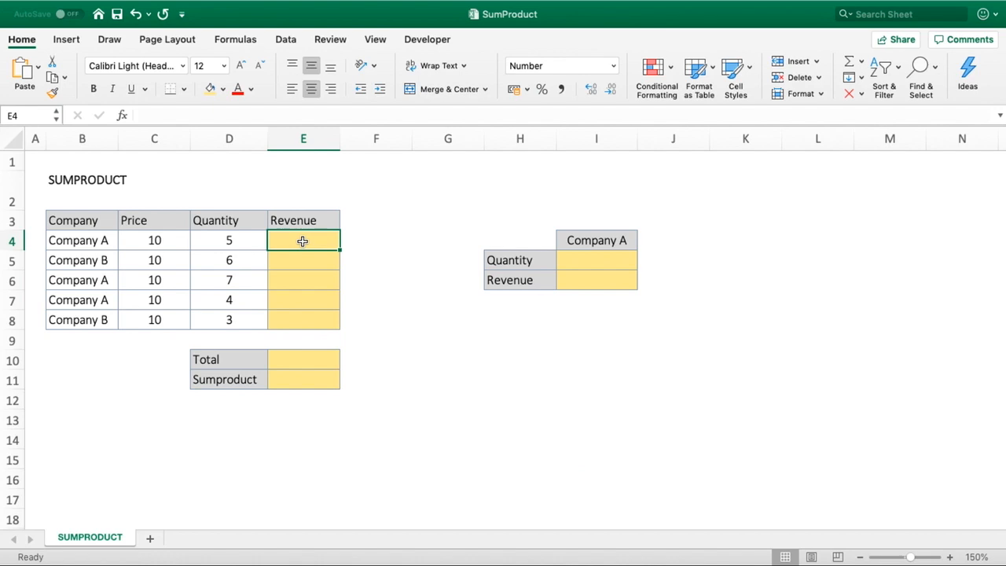
text(=)
click(166, 241)
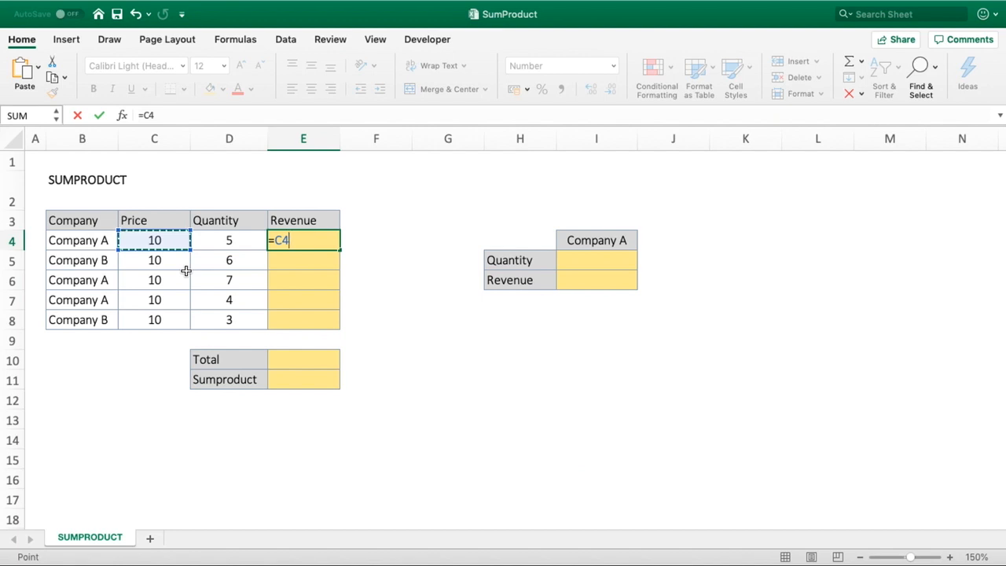
text(*)
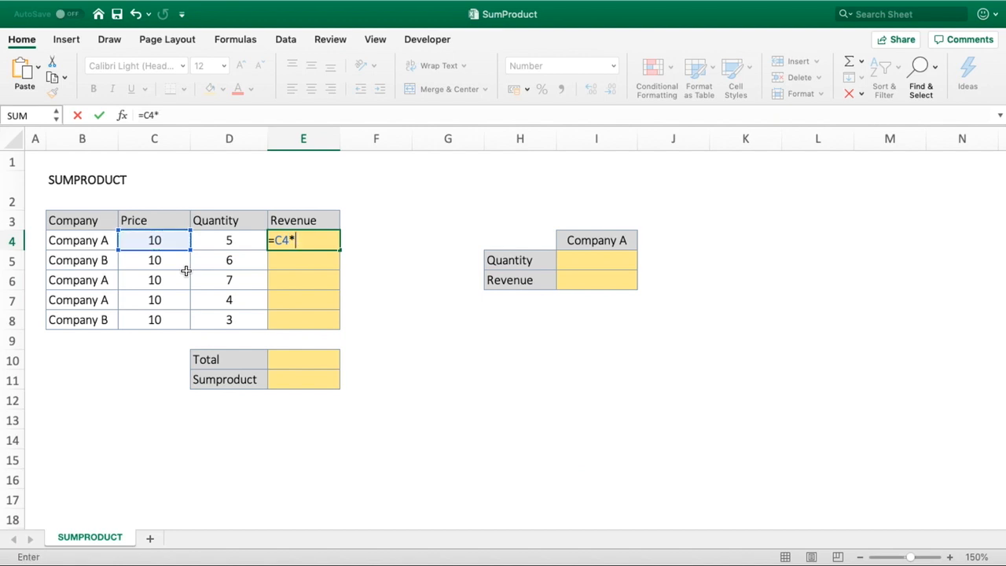
click(226, 240)
key(Return)
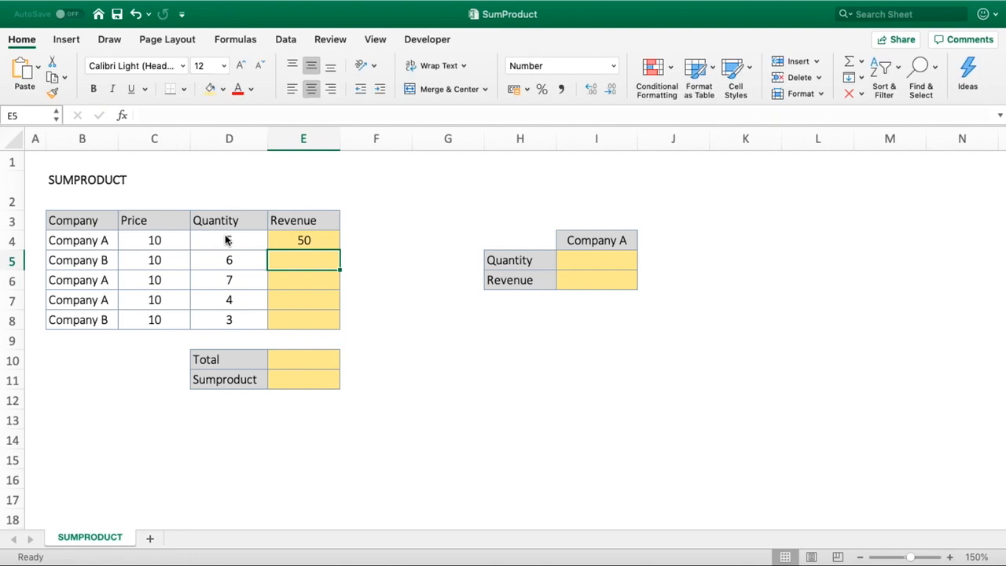
- Fill the revenue formula from E4 down to E8 for the remaining company rows
click(333, 243)
drag(342, 251, 335, 322)
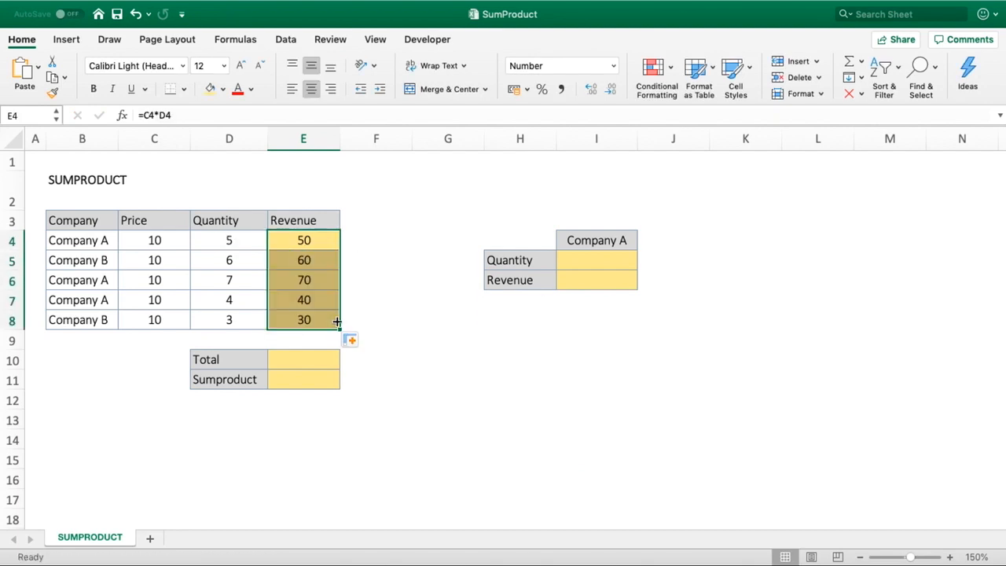
click(357, 320)
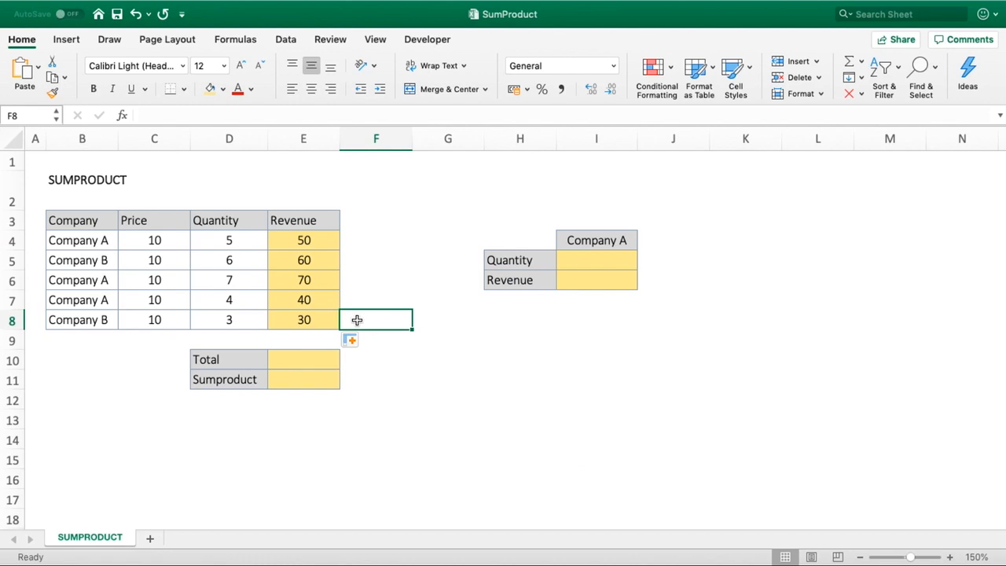
click(186, 240)
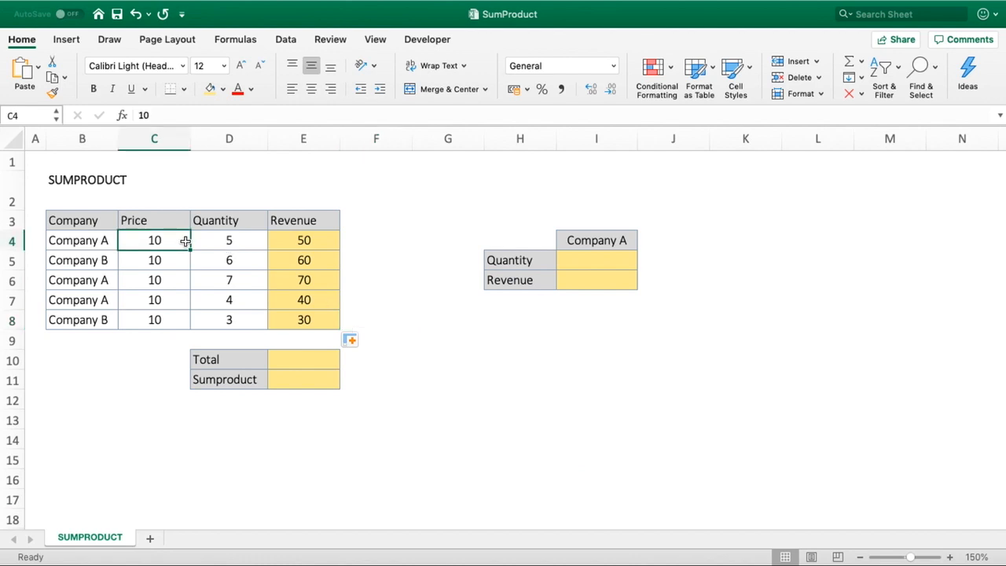
click(246, 238)
click(293, 238)
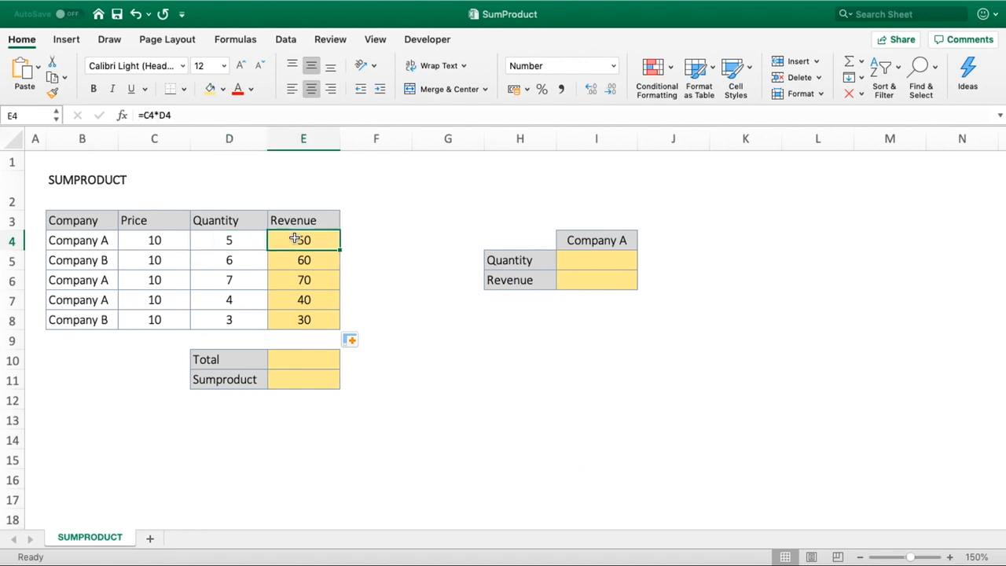
- Format cells E4:E11 with the £ English (United Kingdom) accounting format
drag(294, 238, 288, 384)
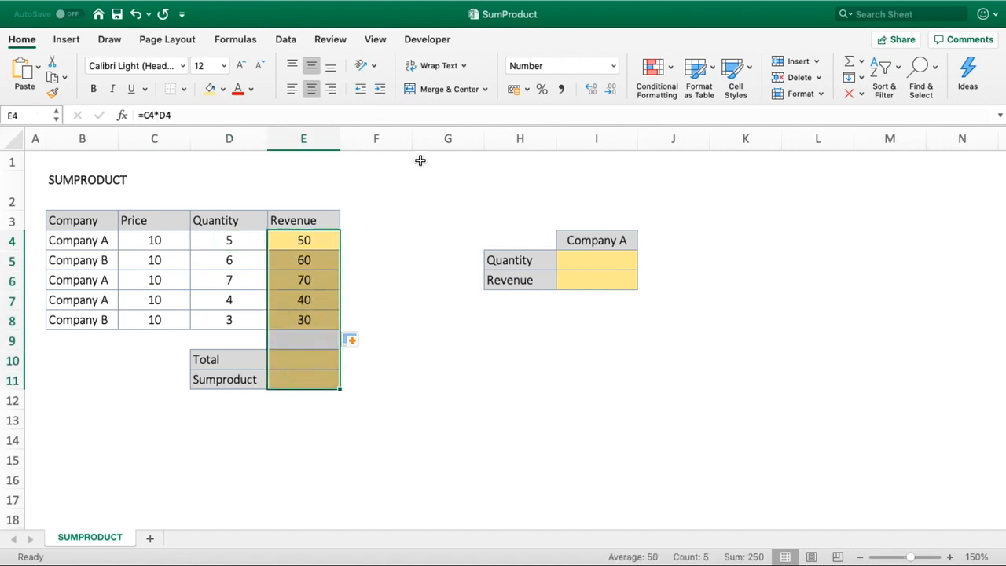
click(526, 90)
click(527, 118)
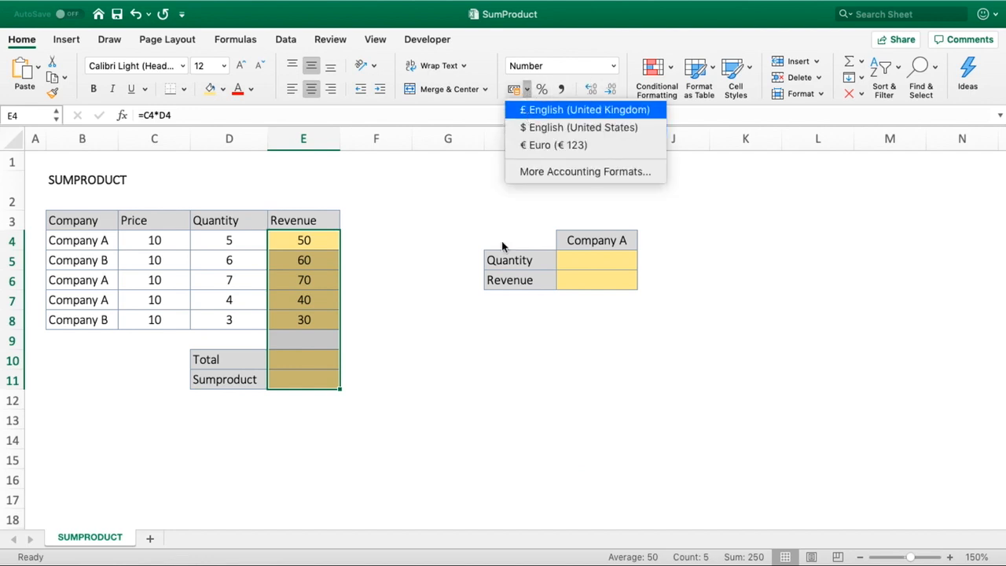
click(467, 397)
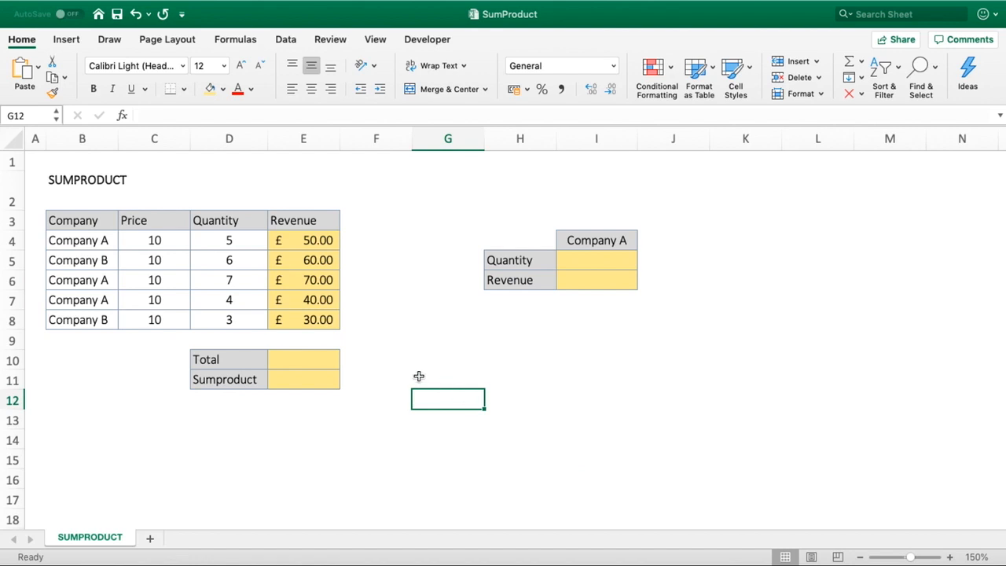
- Add up the Revenue column in the Total cell E10 with the formula =SUM(E4:E8)
click(323, 357)
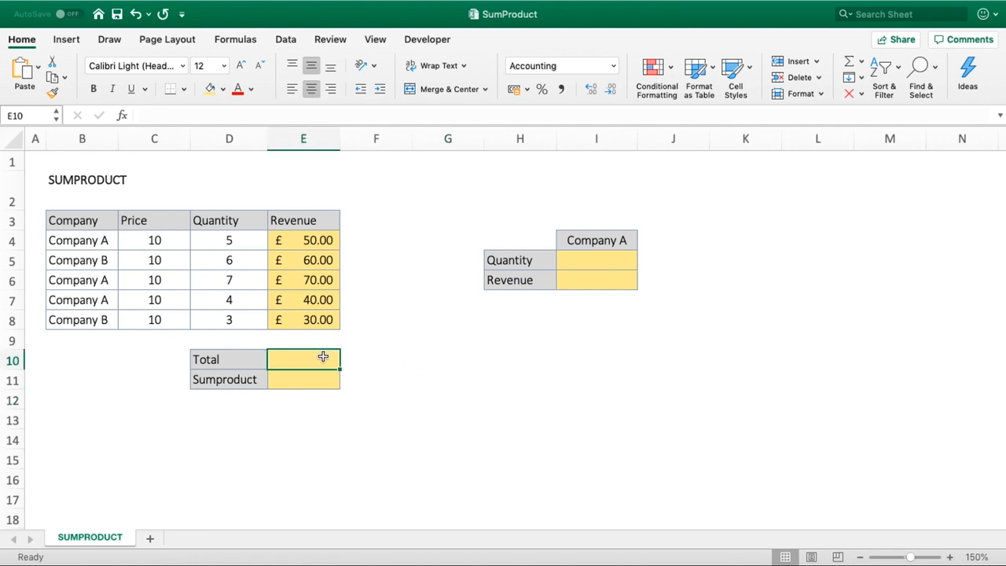
text(=sum()
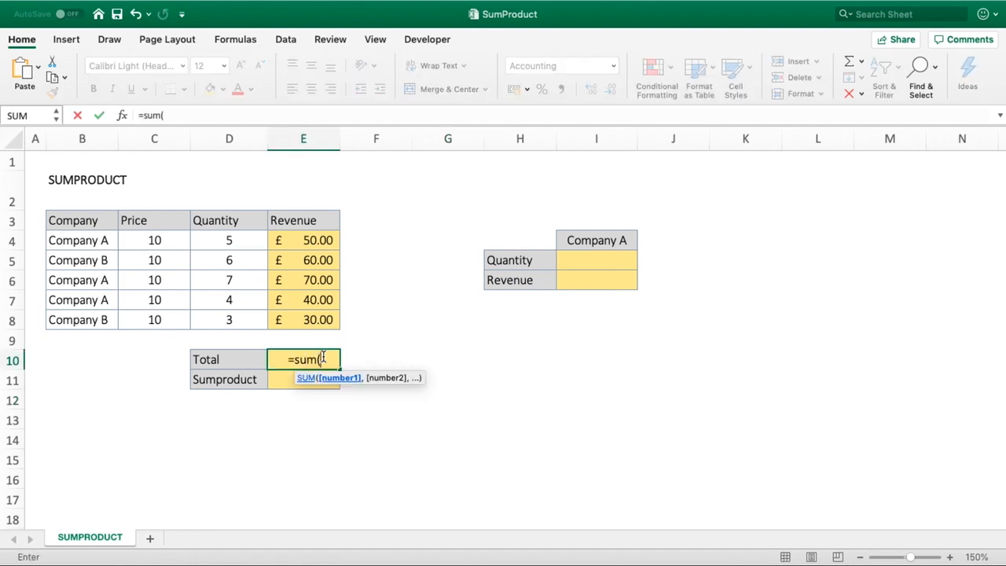
drag(311, 317, 304, 242)
text())
key(Return)
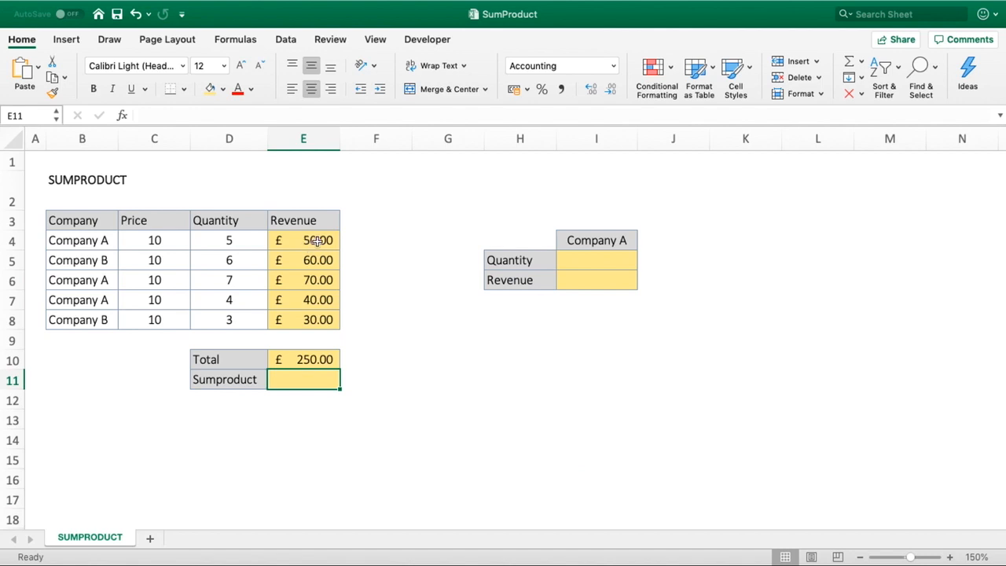
drag(315, 240, 316, 319)
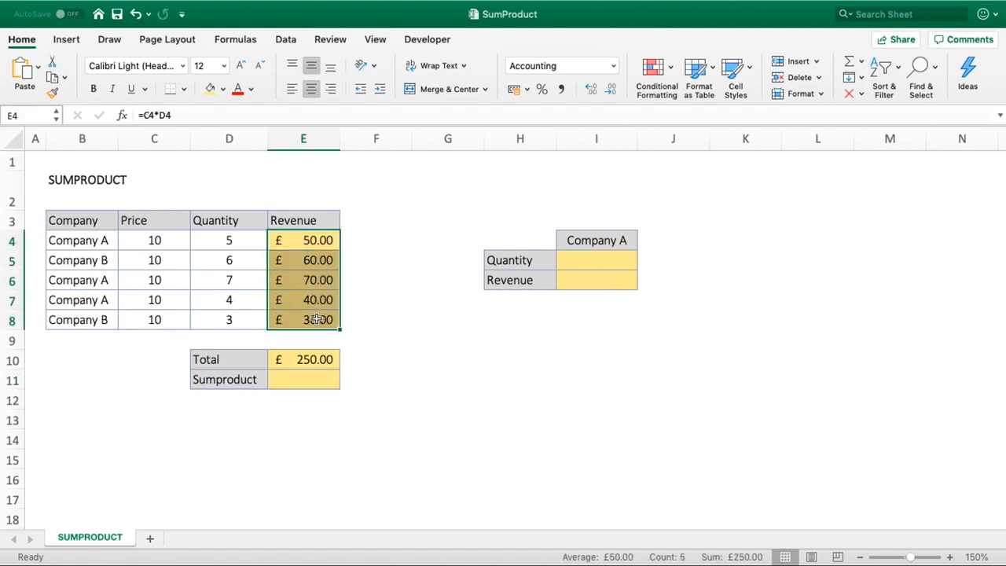
click(313, 358)
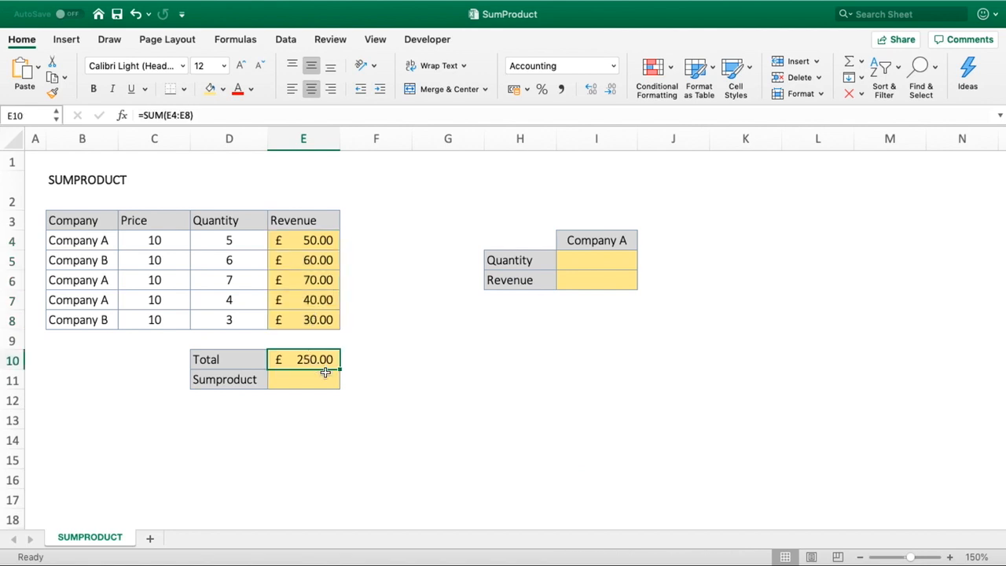
click(353, 384)
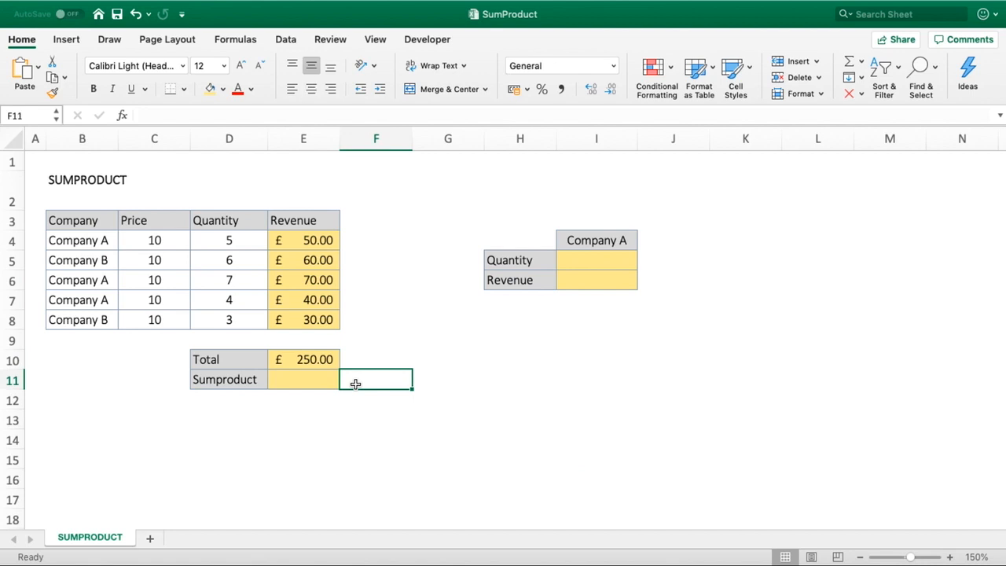
click(277, 237)
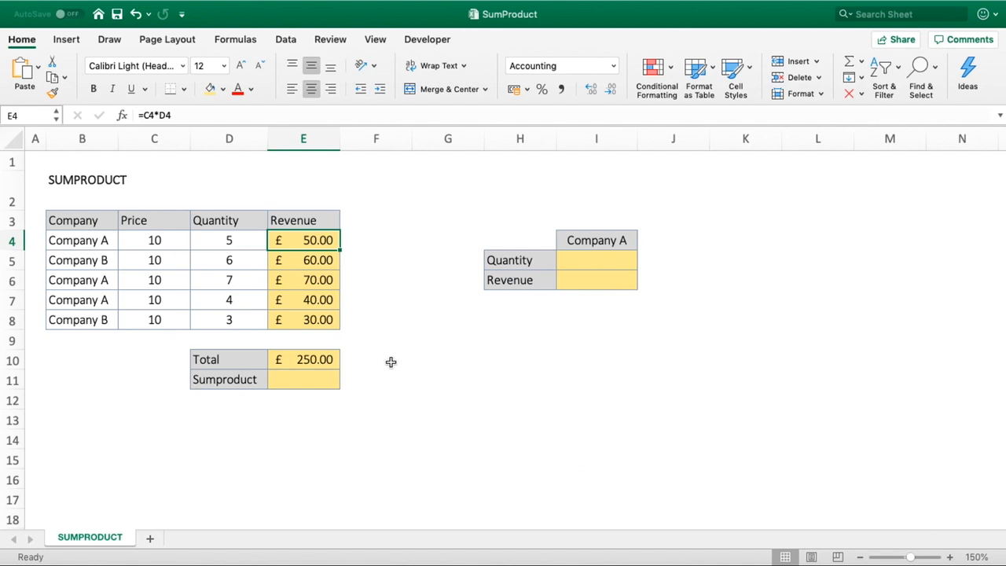
- Calculate total revenue directly from prices and quantities in the Sumproduct cell E11 with =SUMPRODUCT(C4:C8,D4:D8)
click(325, 382)
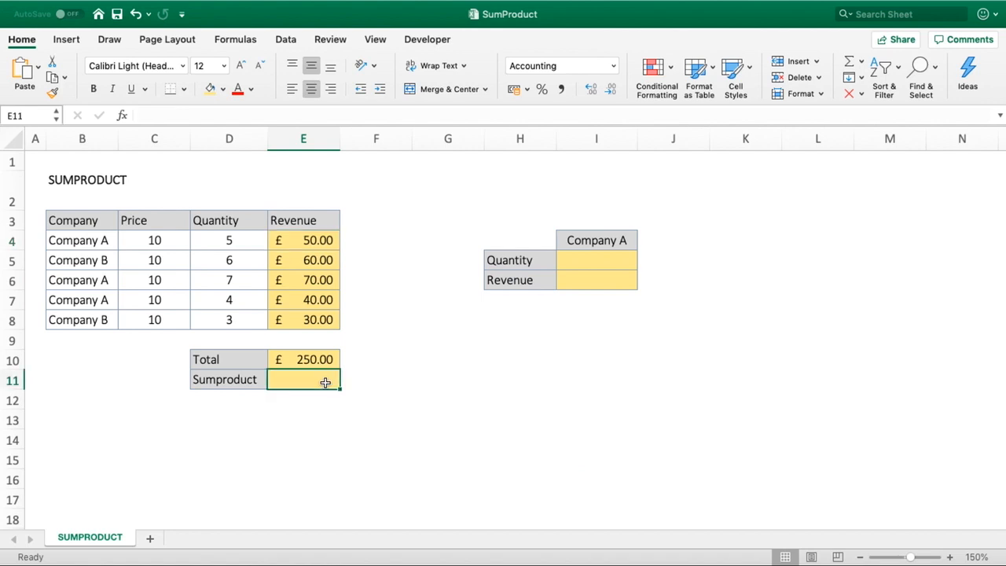
text(=)
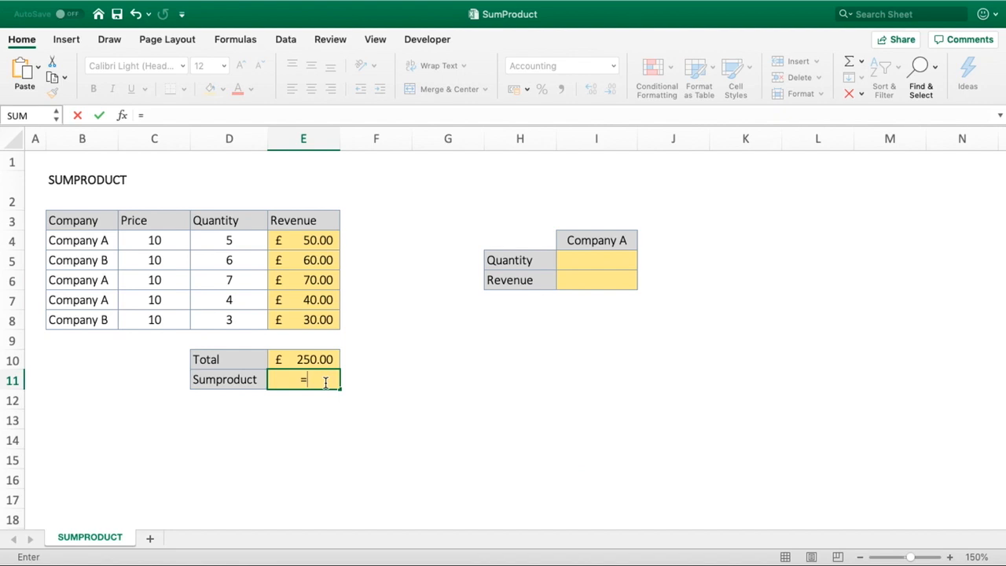
text(sumprodu)
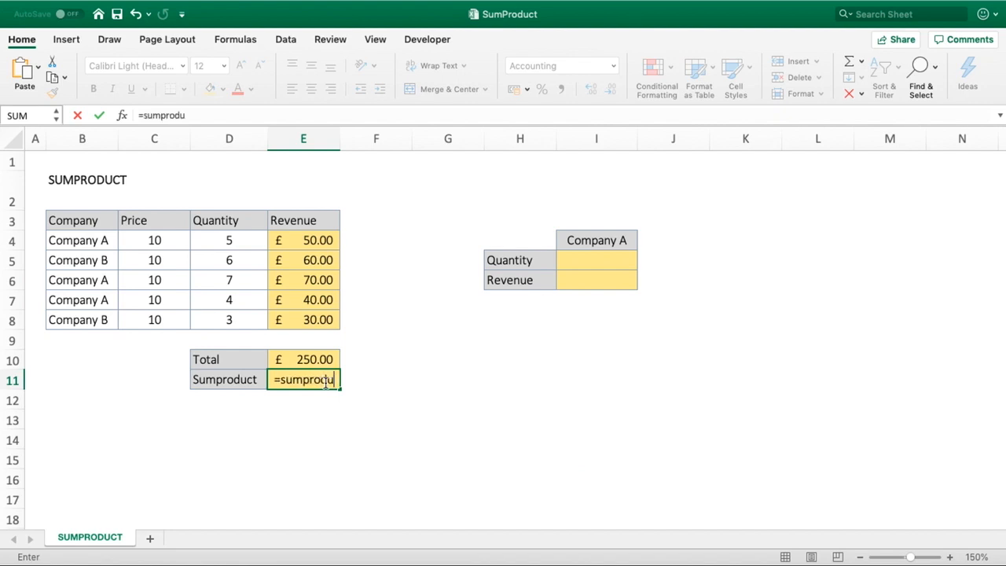
text(ct()
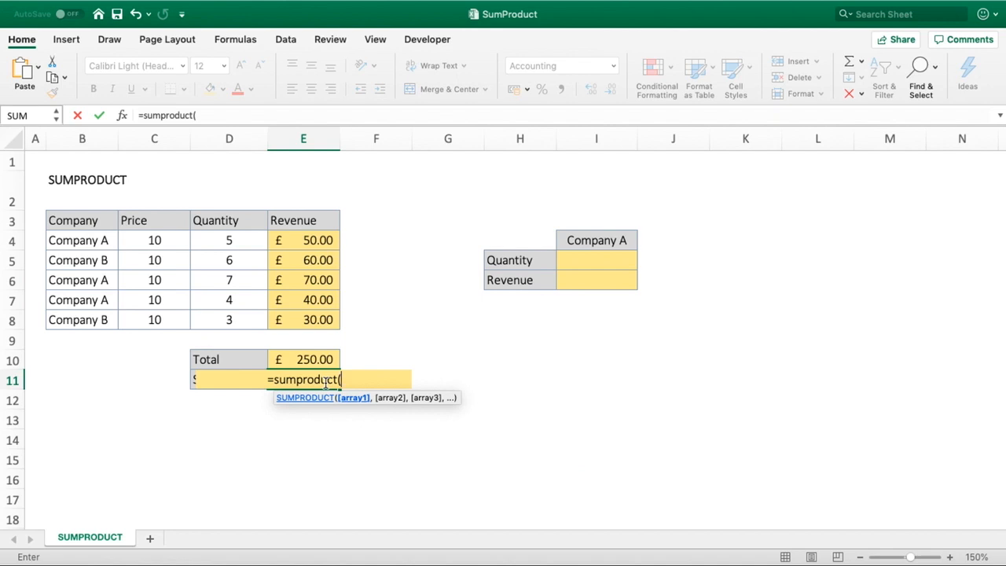
click(176, 242)
drag(175, 242, 165, 317)
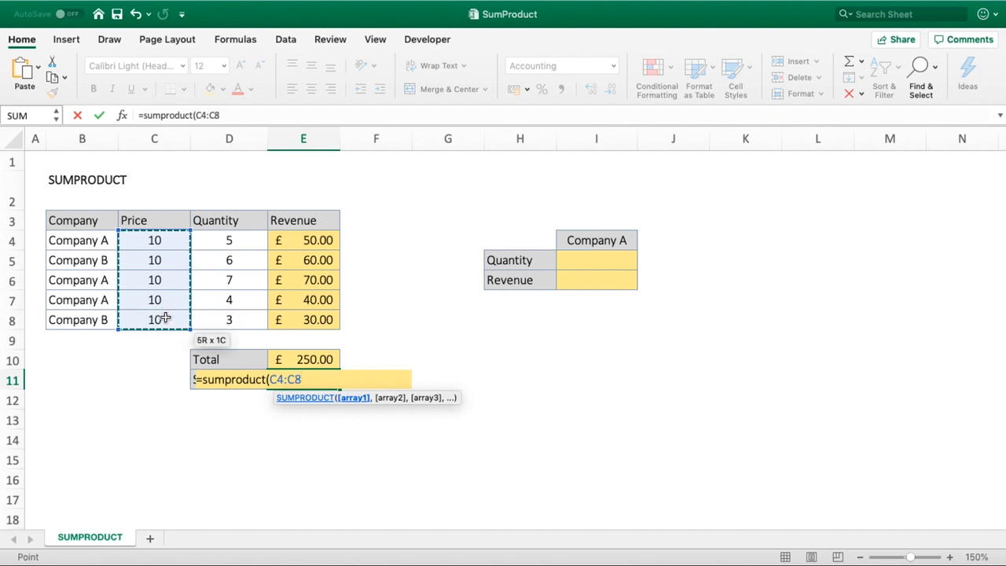
text(,)
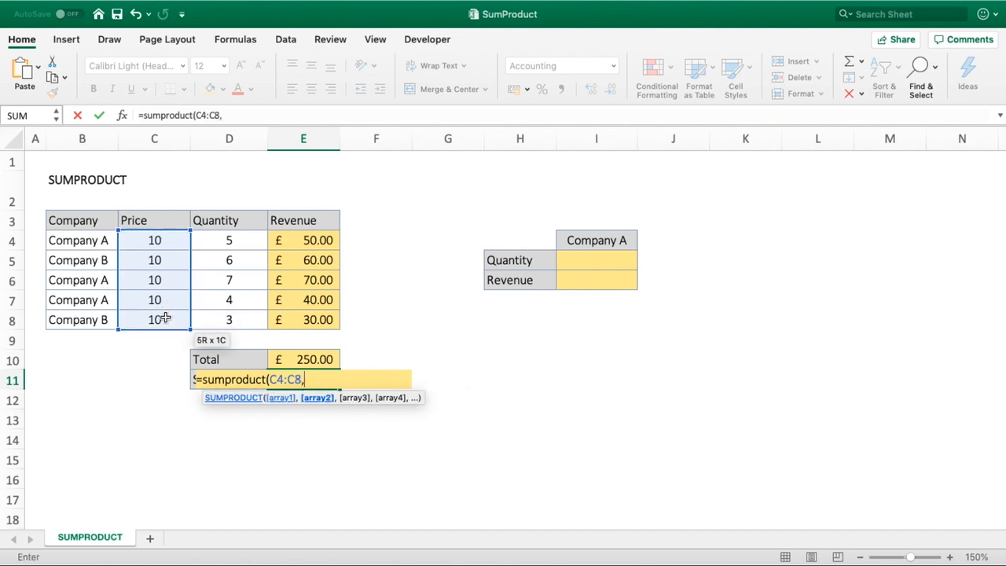
drag(202, 238, 207, 311)
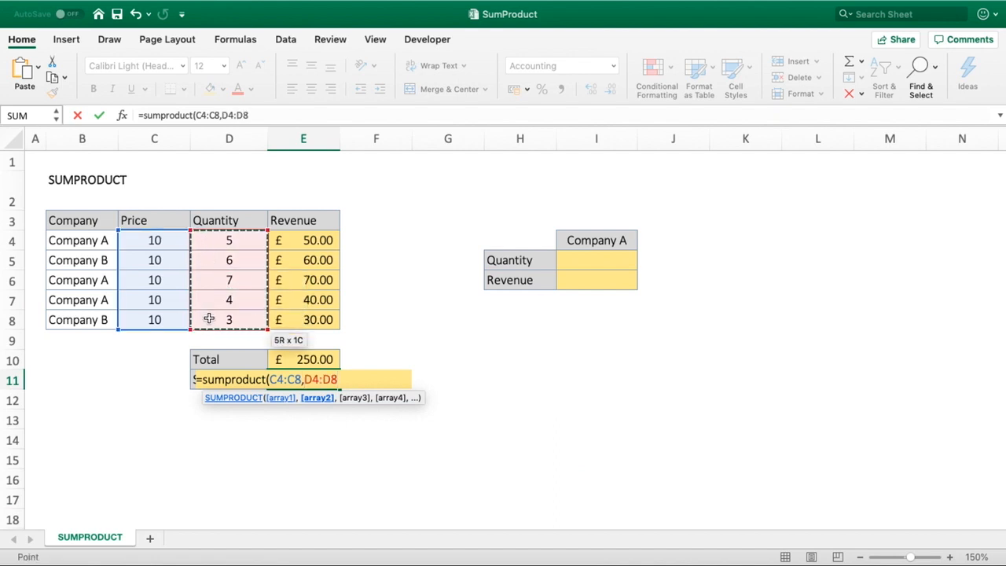
text())
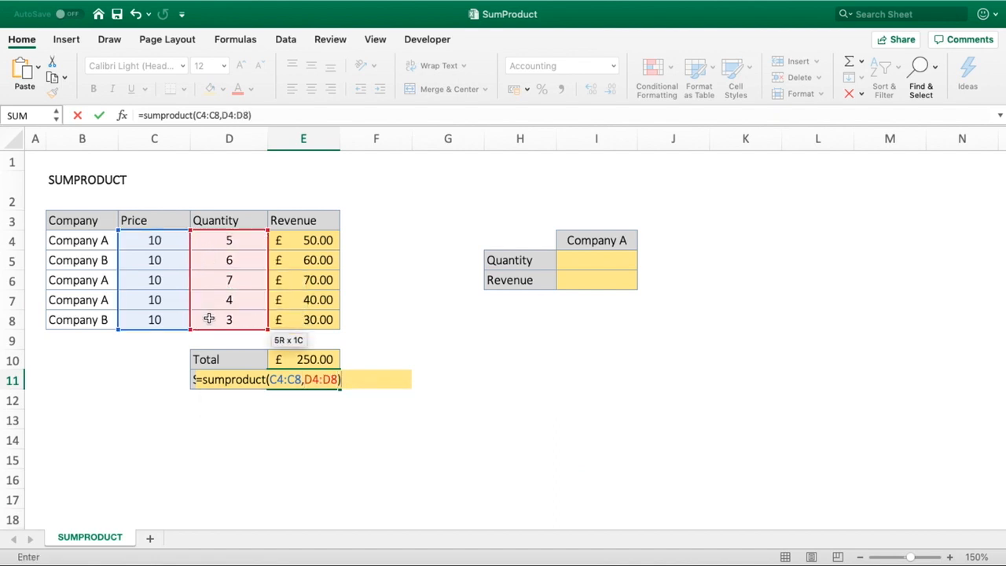
key(Return)
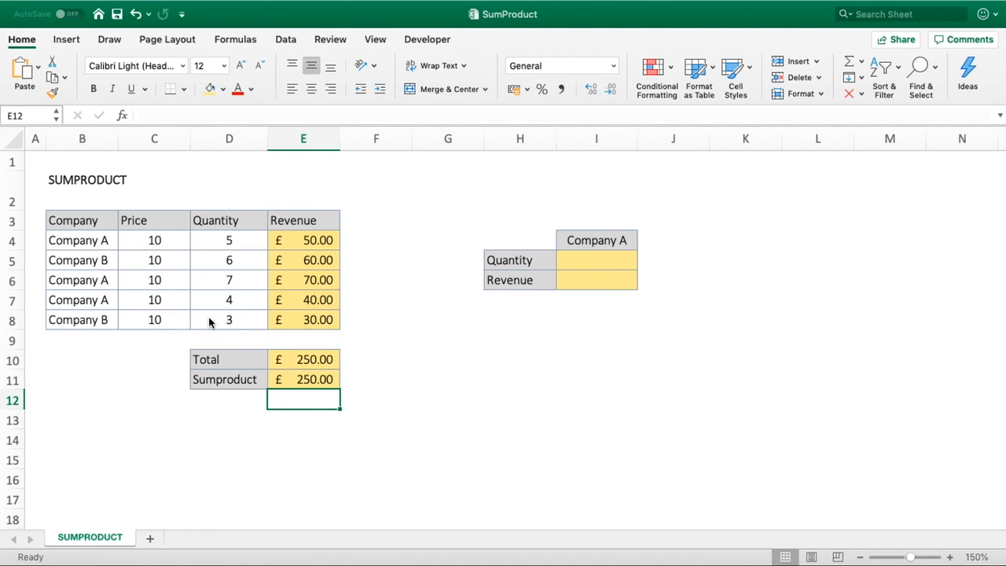
- Replace the comma in the Sumproduct cell E11 formula with a multiplication sign, making it =SUMPRODUCT(C4:C8*D4:D8)
click(279, 380)
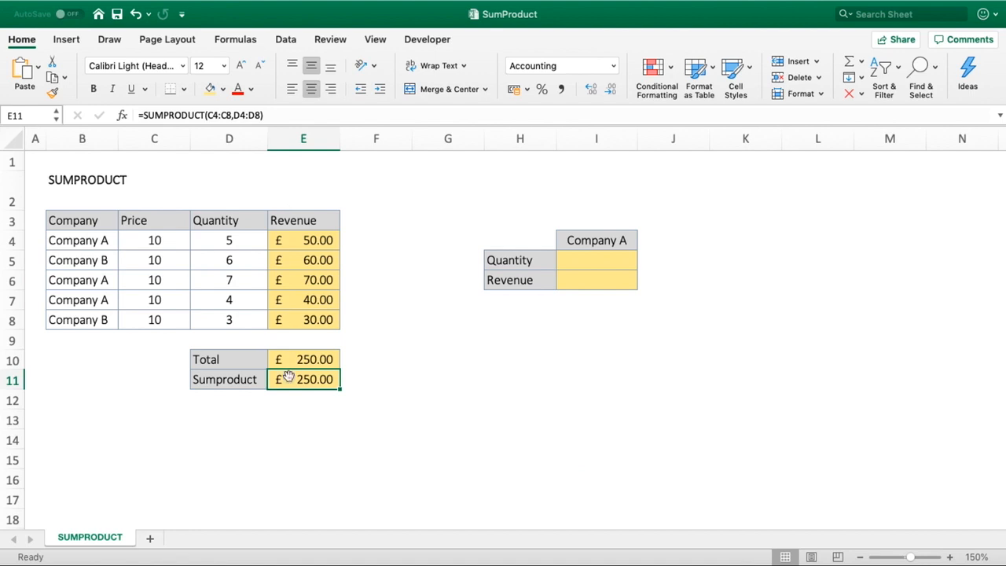
click(232, 115)
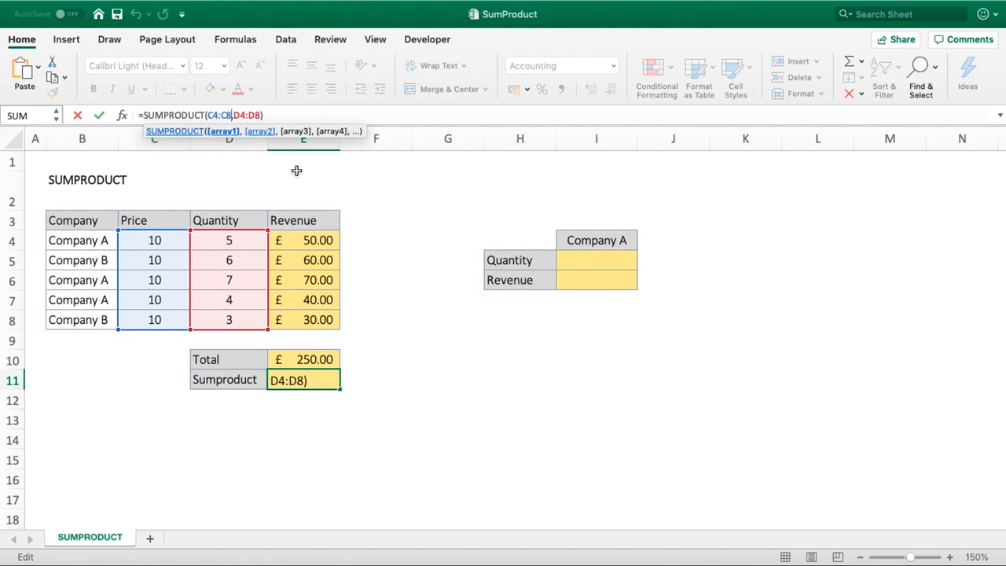
key(Left)
key(Left)
key(Left)
key(Left)
key(Left)
key(Left)
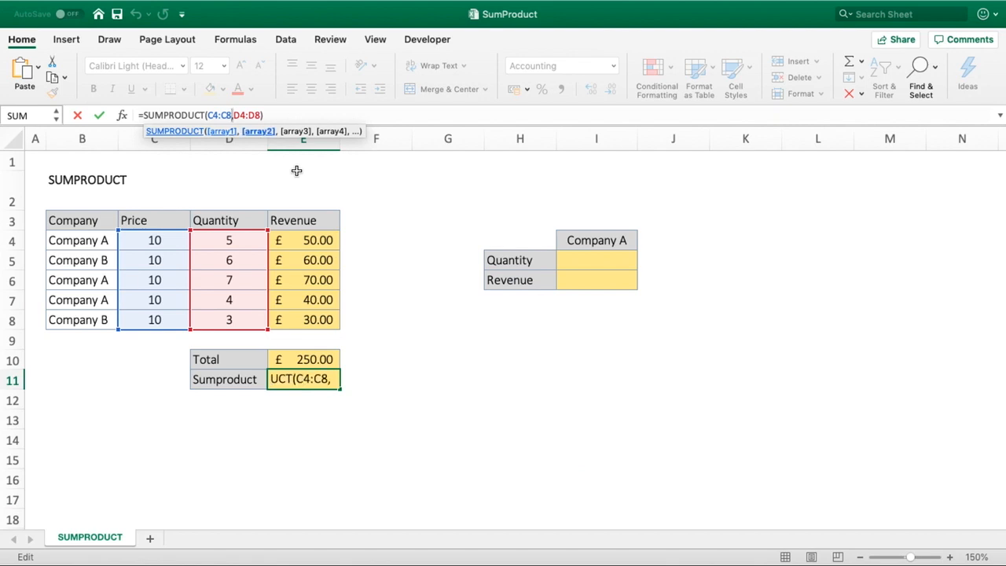
key(BackSpace)
text(*)
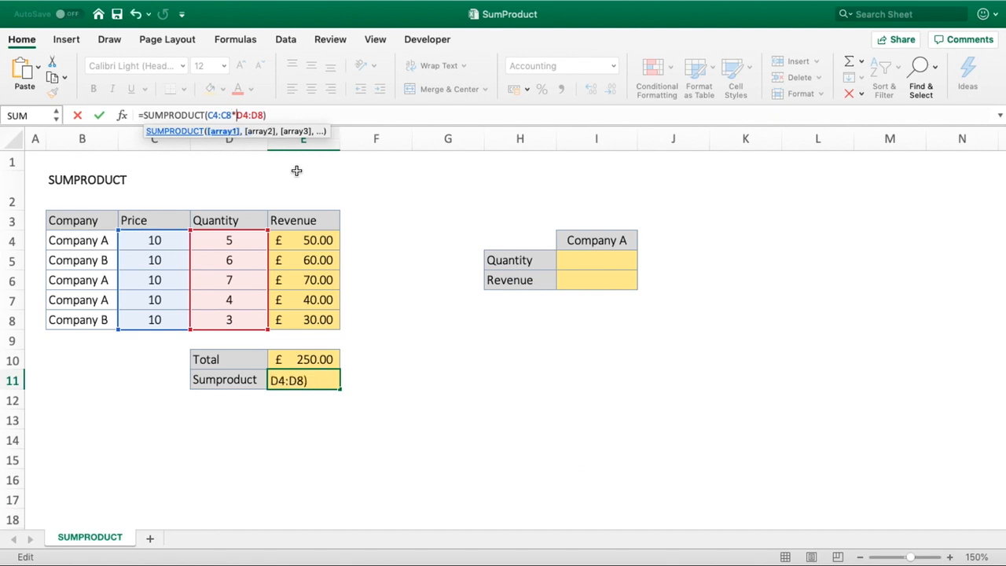
key(Return)
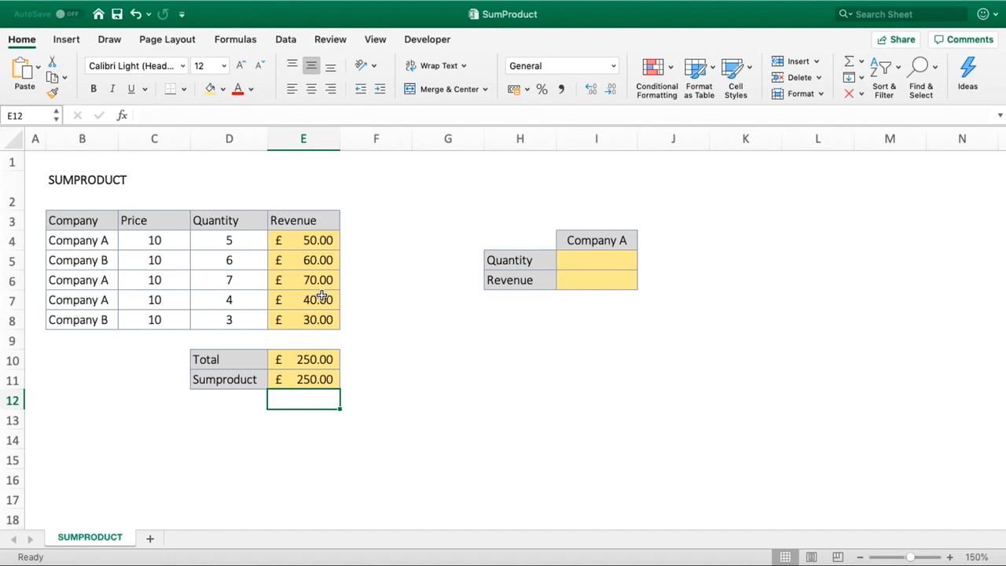
- Write the formula =SUMPRODUCT(B4:B8=I4*D4:D8) in the Company A Quantity cell I5
click(606, 261)
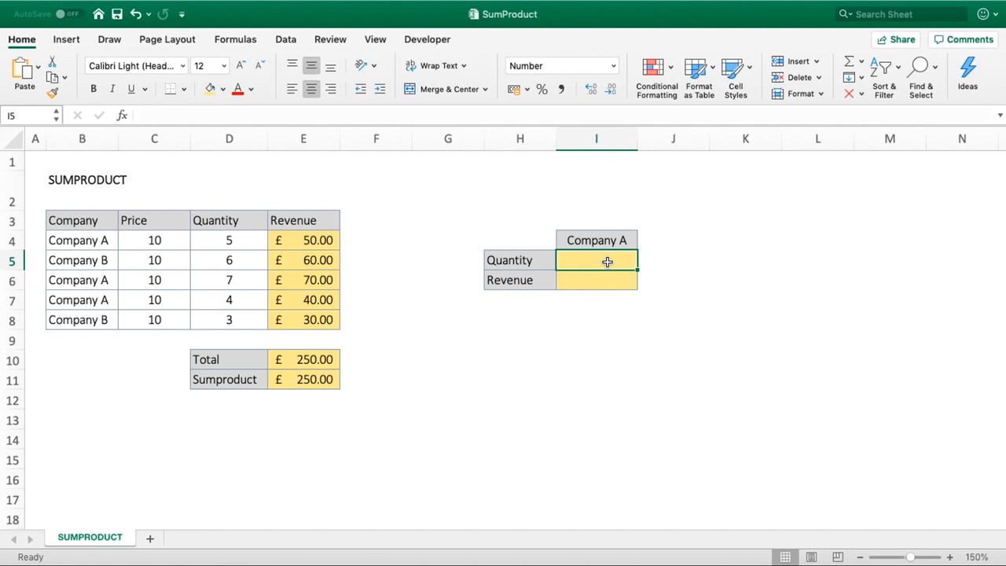
text(=SUM)
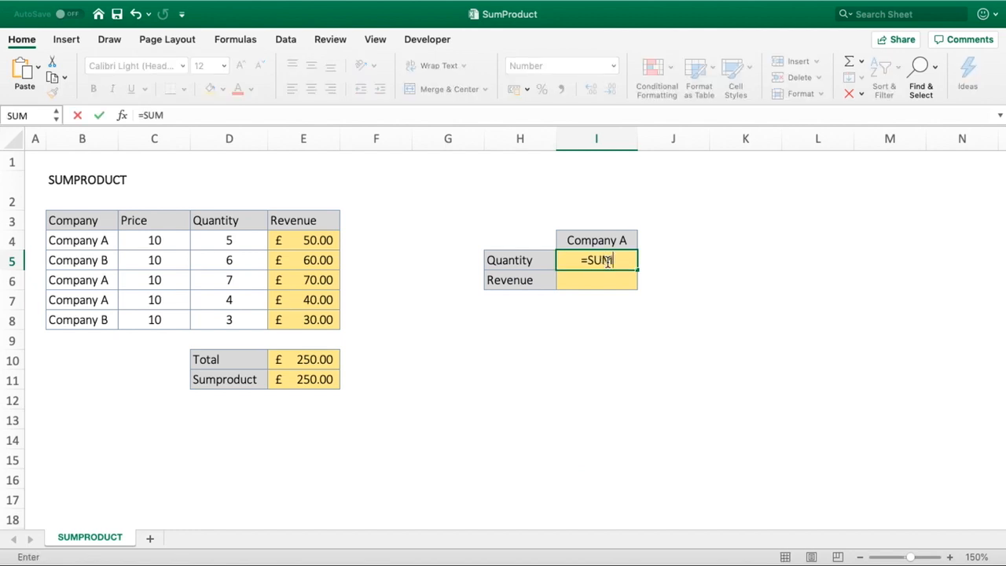
text(PRODUCT()
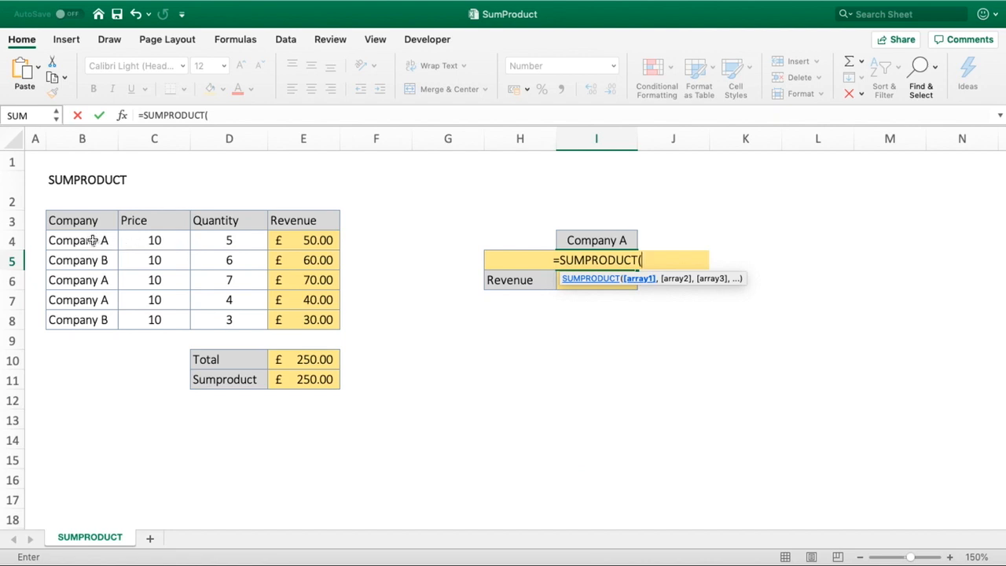
drag(92, 240, 94, 322)
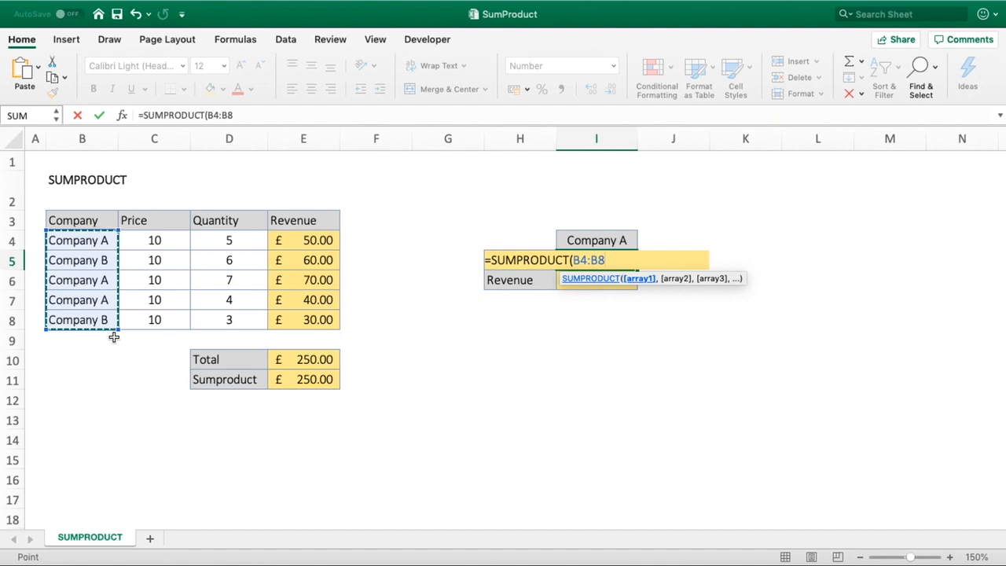
text(=)
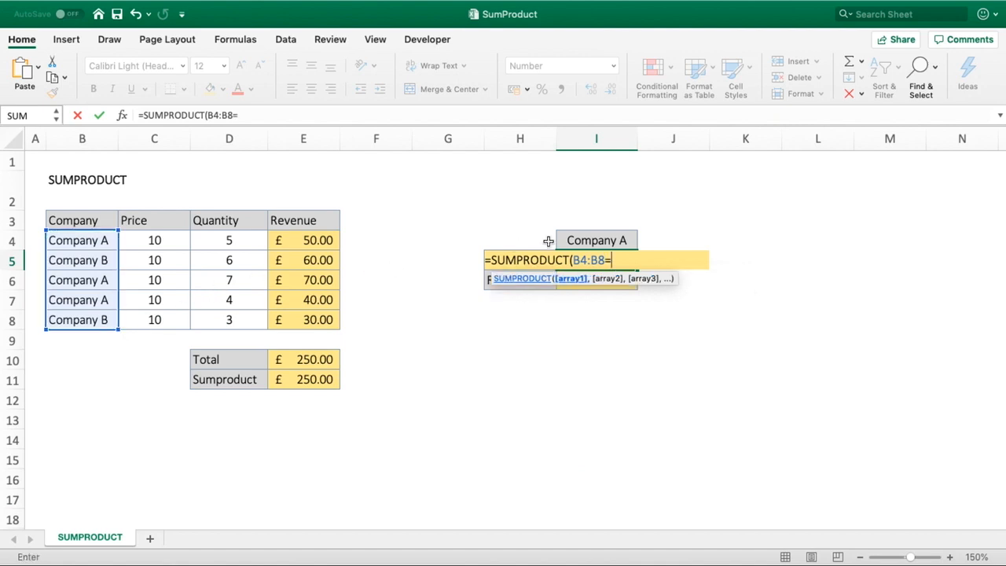
click(582, 240)
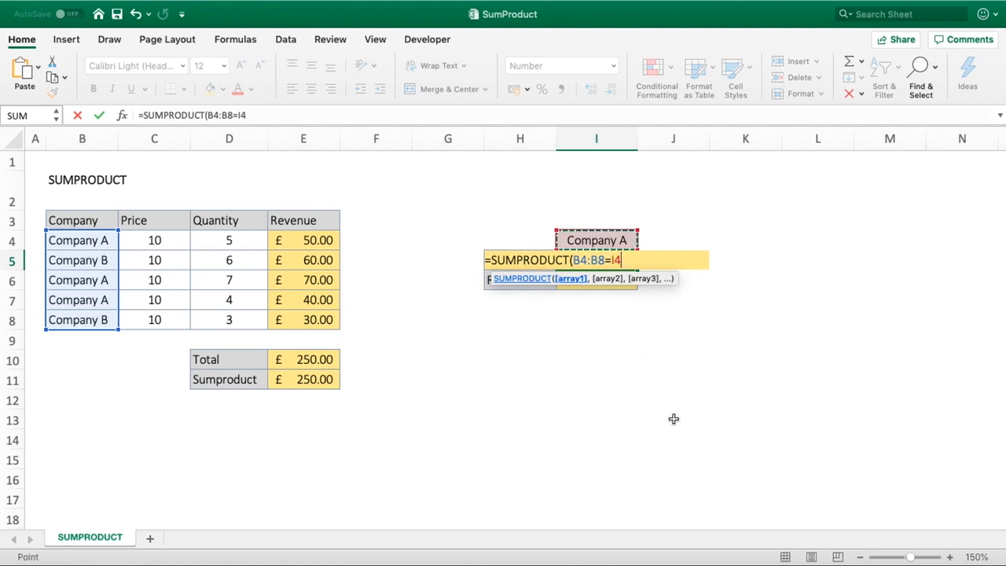
text(*)
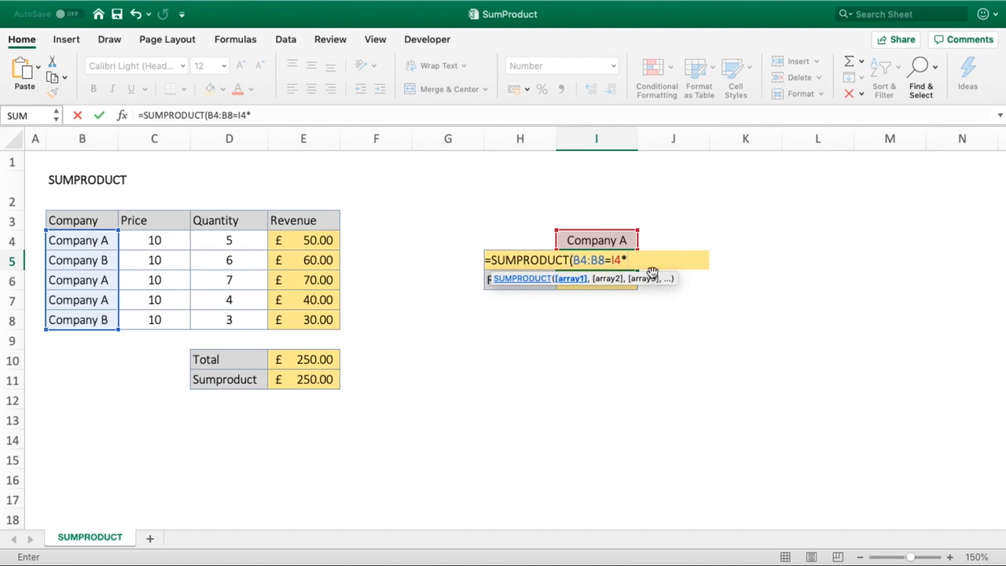
click(238, 240)
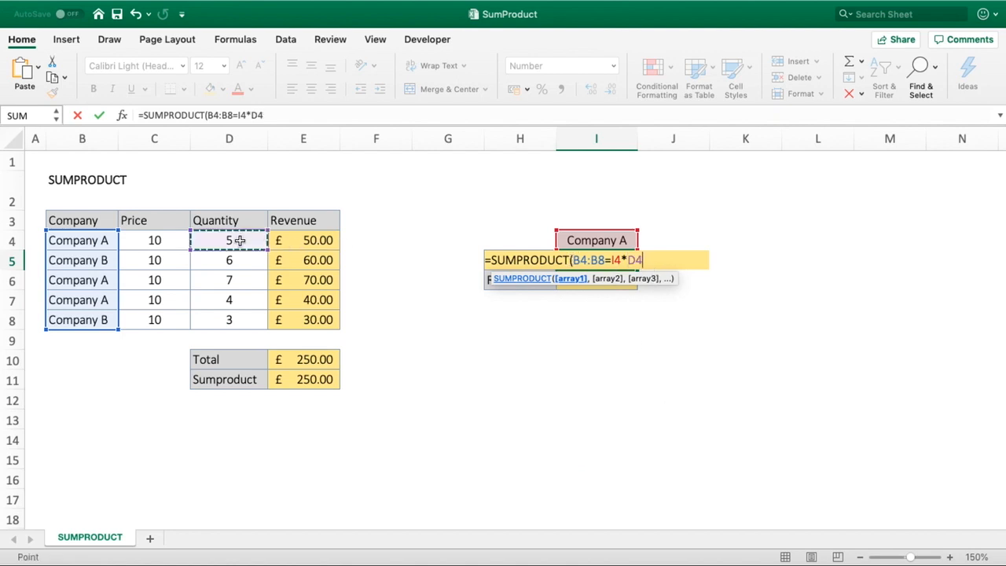
drag(238, 240, 238, 314)
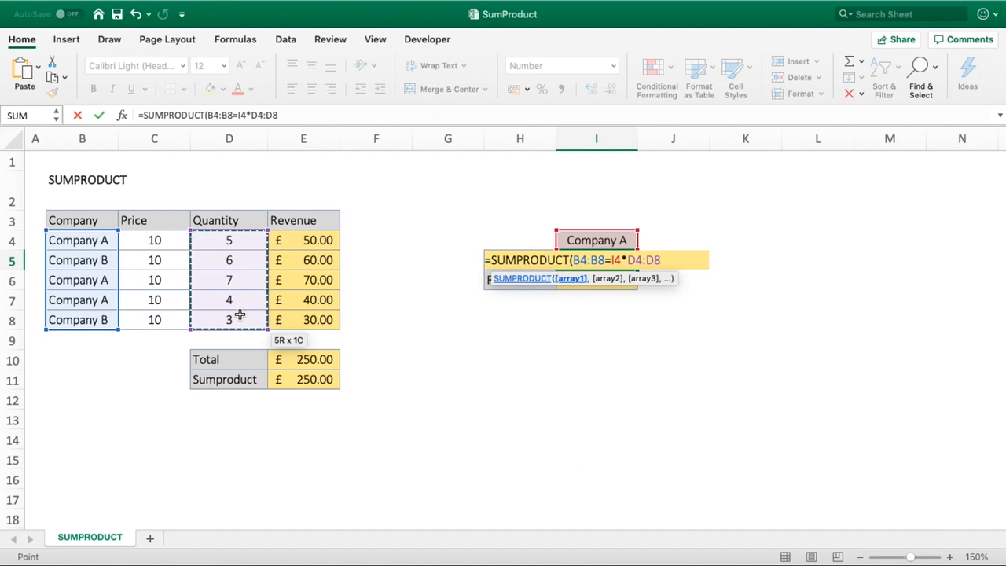
click(303, 116)
text())
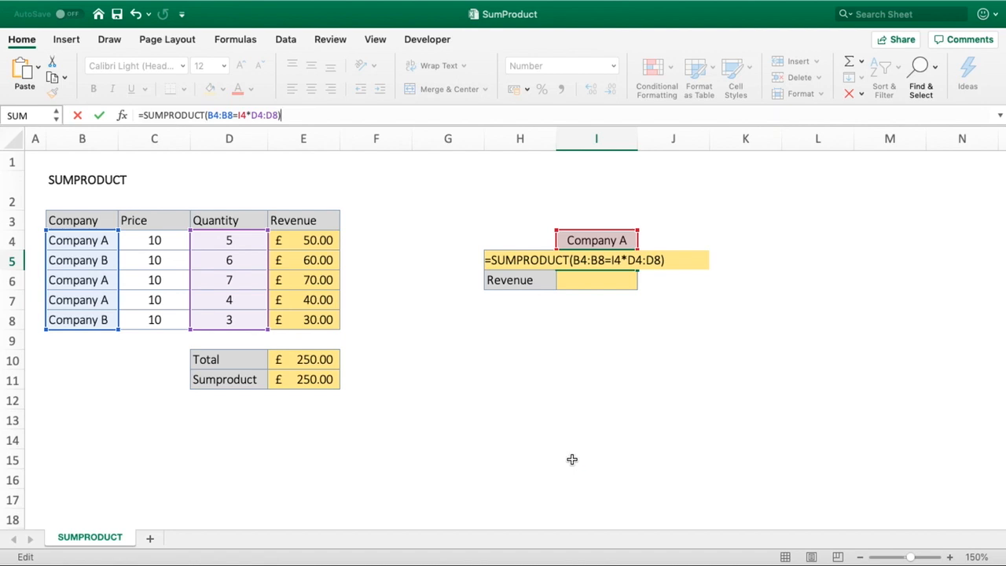
- Enclose the company condition in the I5 formula in parentheses, making it =SUMPRODUCT((B4:B8=I4)*D4:D8)
click(207, 115)
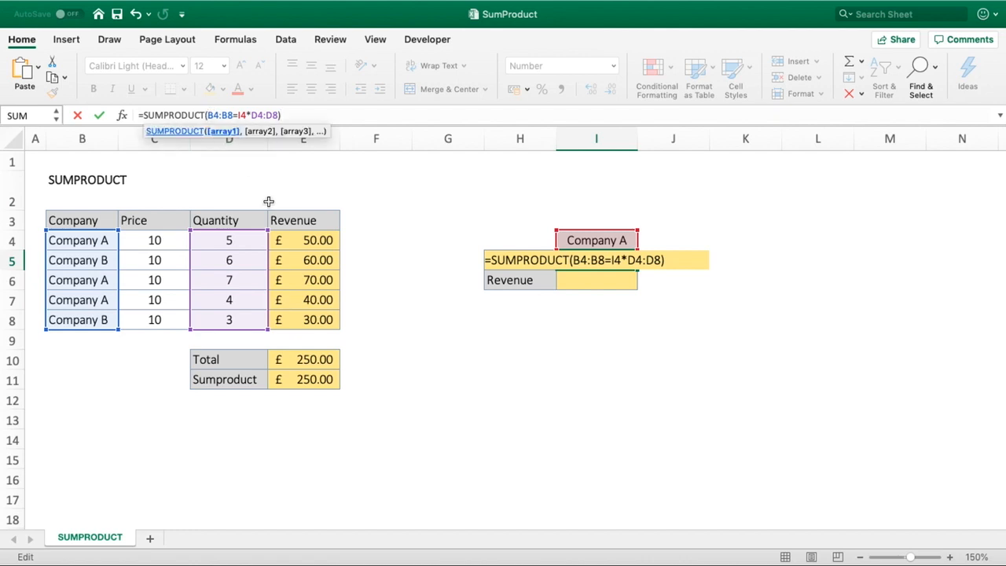
text(()
key(Right)
key(Right)
key(Right)
key(Right)
key(Right)
key(Right)
key(Right)
key(Right)
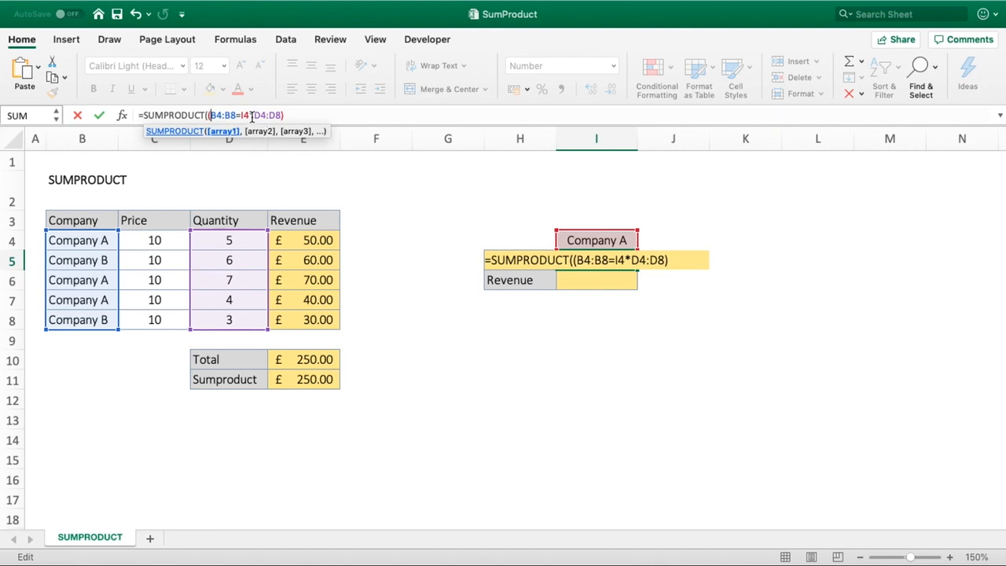
text())
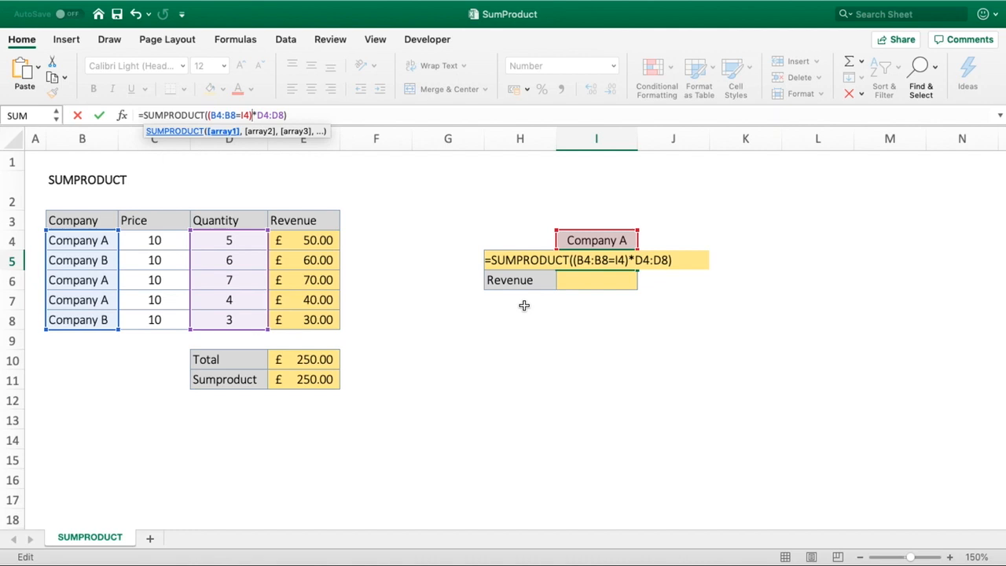
key(Return)
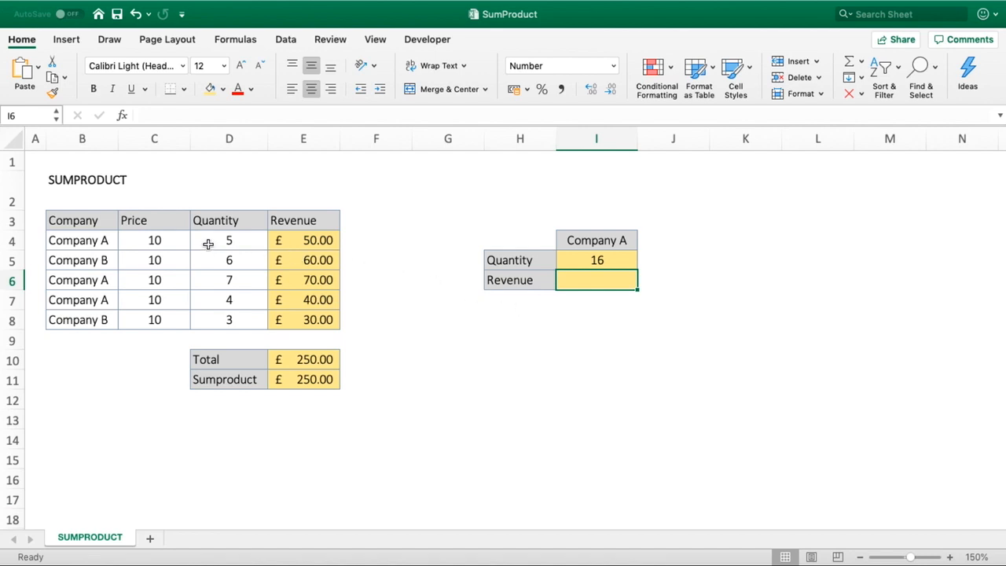
- Examine the Company A and Company B rows, the Company A quantities and the formula in I5
click(105, 319)
click(66, 262)
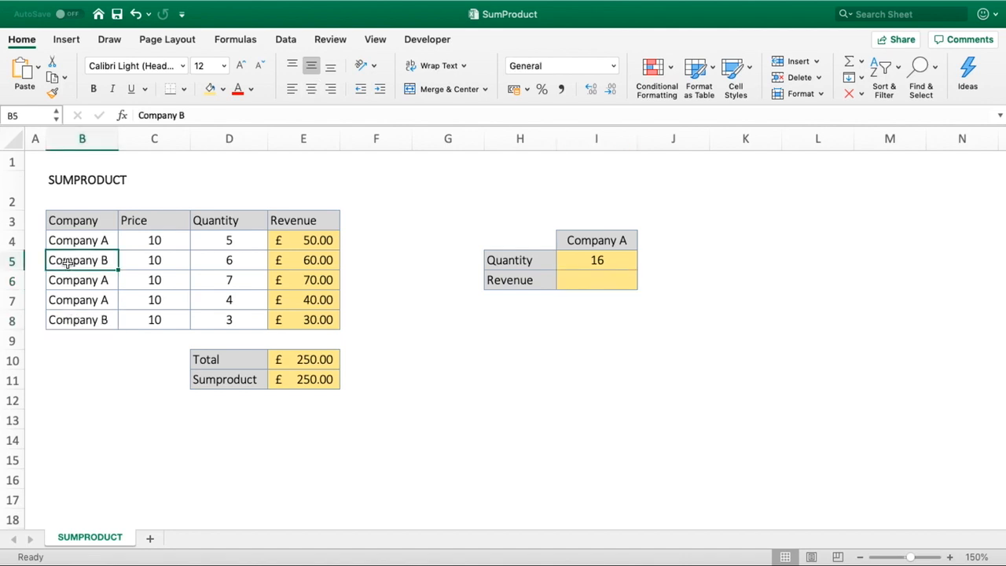
click(107, 240)
click(105, 277)
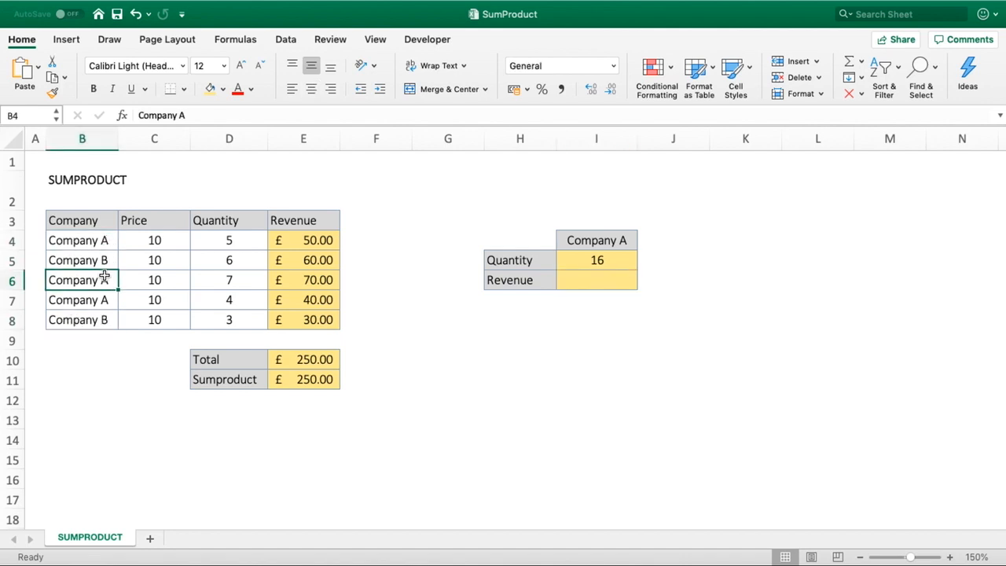
click(237, 240)
click(245, 280)
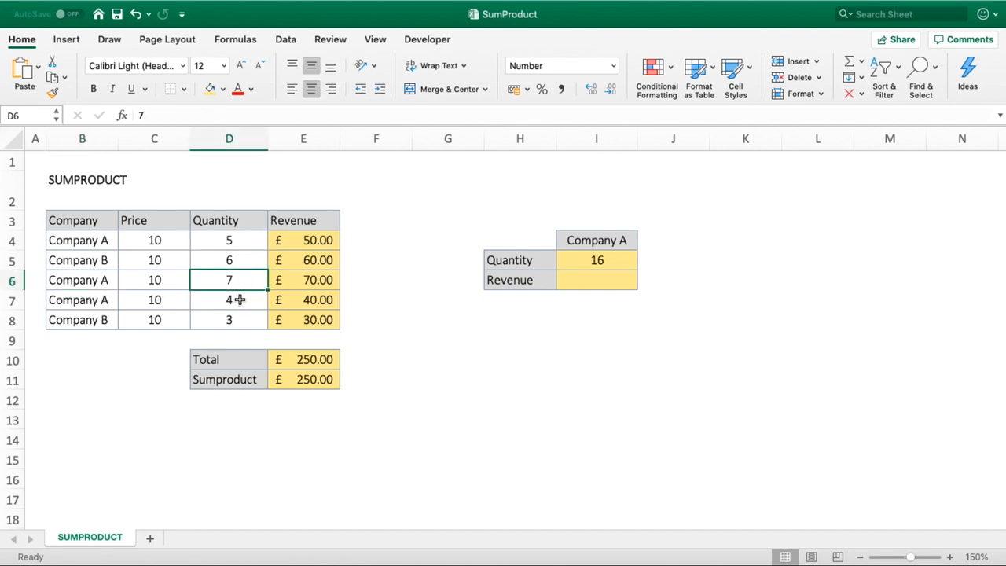
click(239, 299)
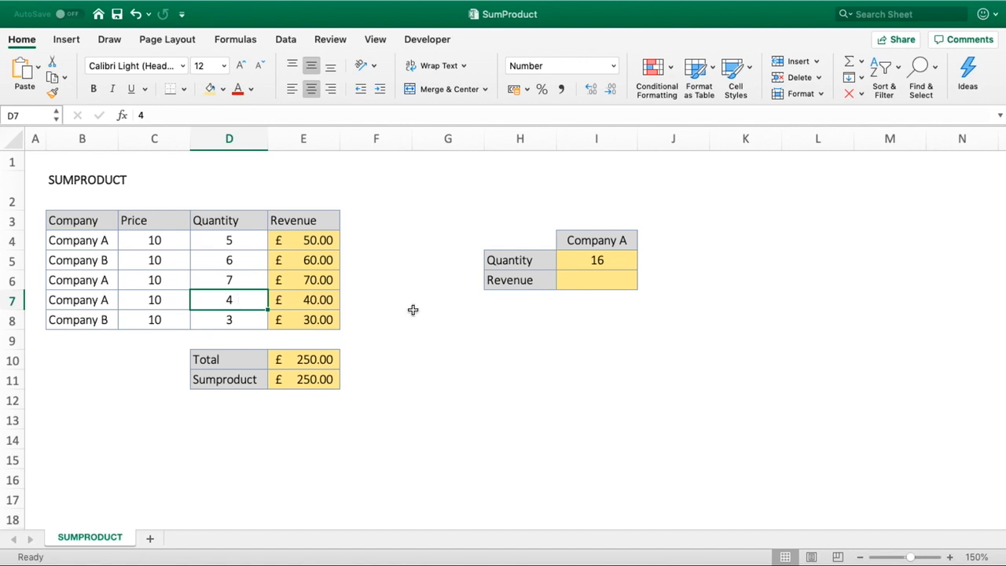
click(596, 265)
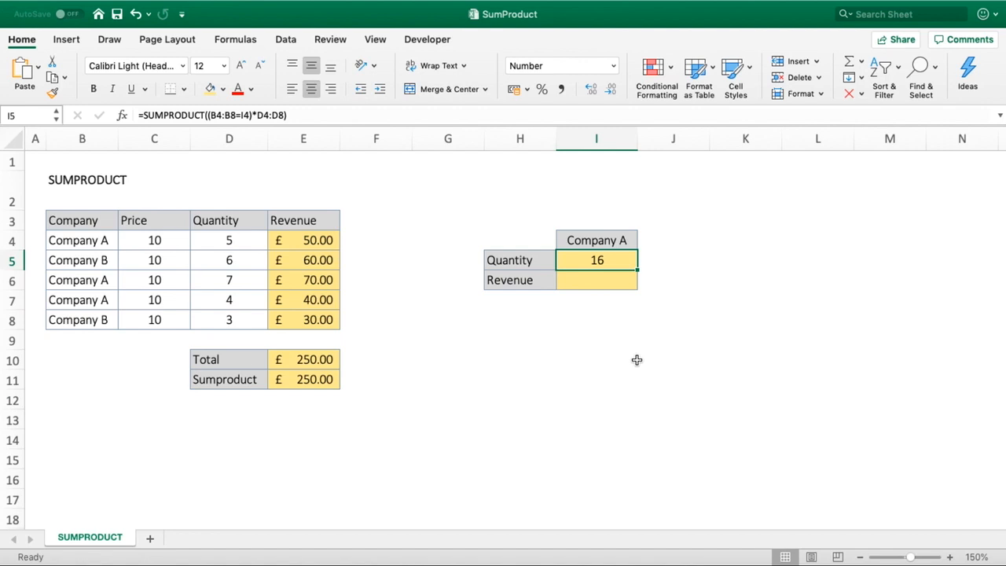
- Begin a SUMPRODUCT formula in the Company A Revenue cell I6 with the condition B4:B8=I4
click(600, 284)
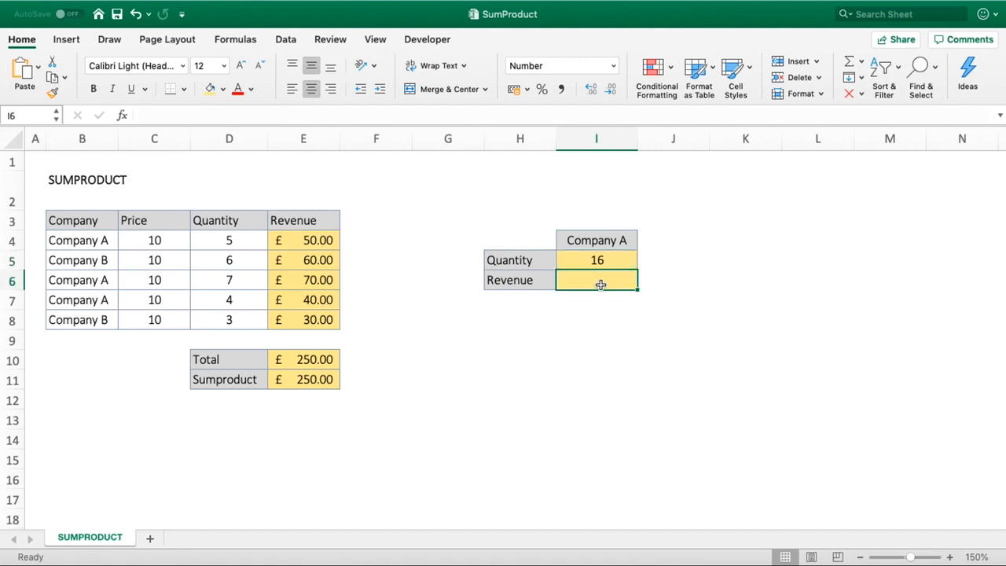
click(333, 242)
drag(329, 246, 319, 319)
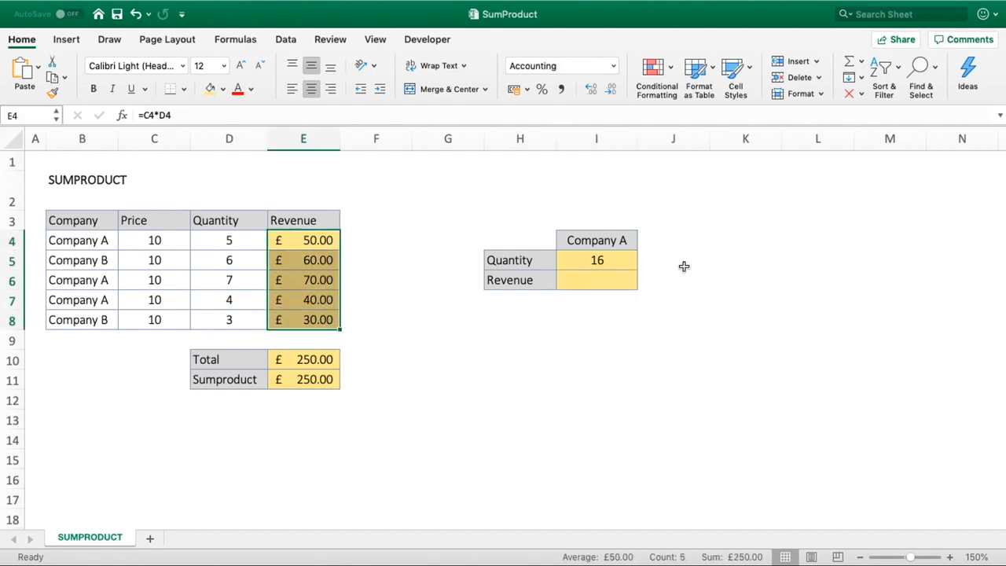
click(600, 280)
text(=s)
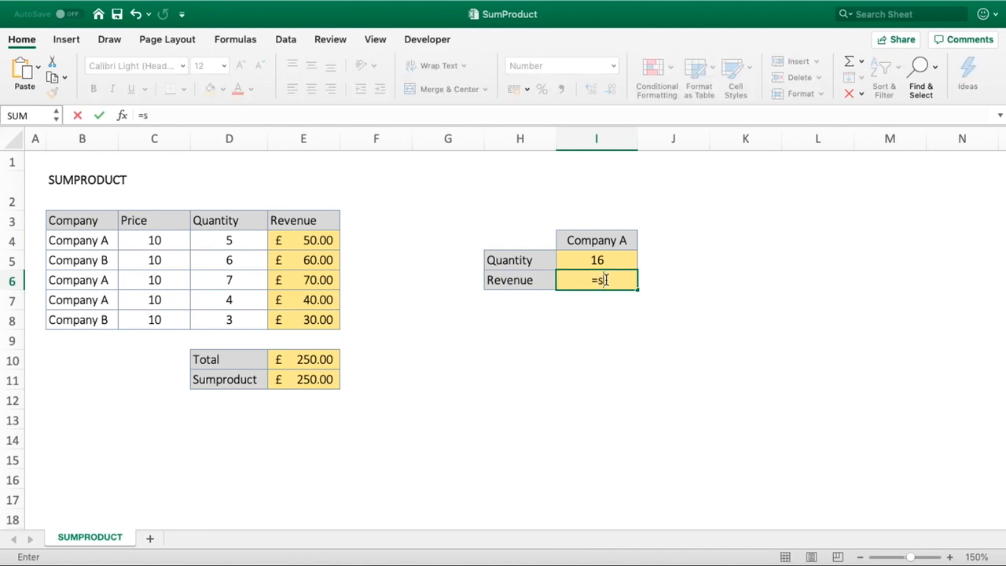
text(umproduct()
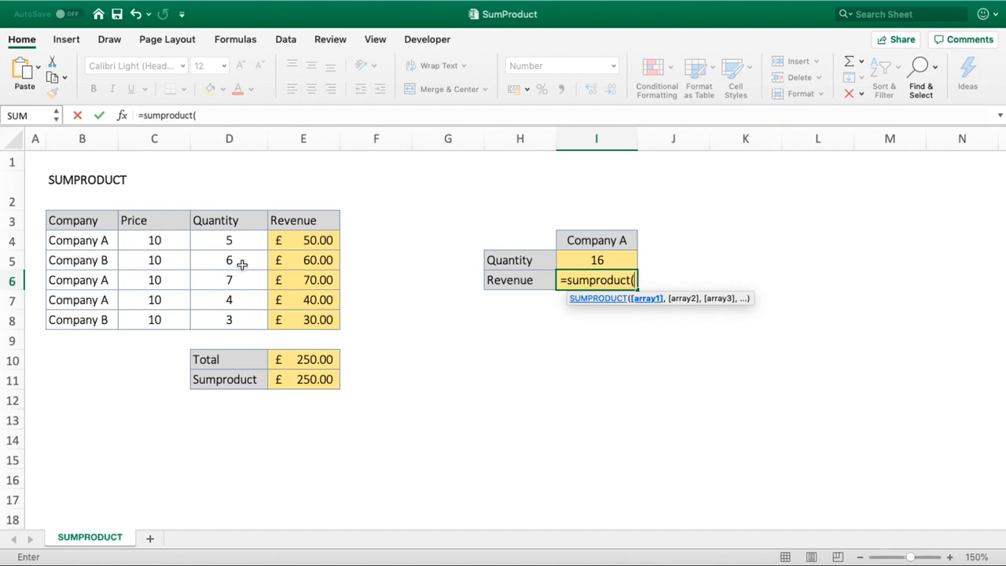
click(84, 245)
drag(83, 253, 82, 315)
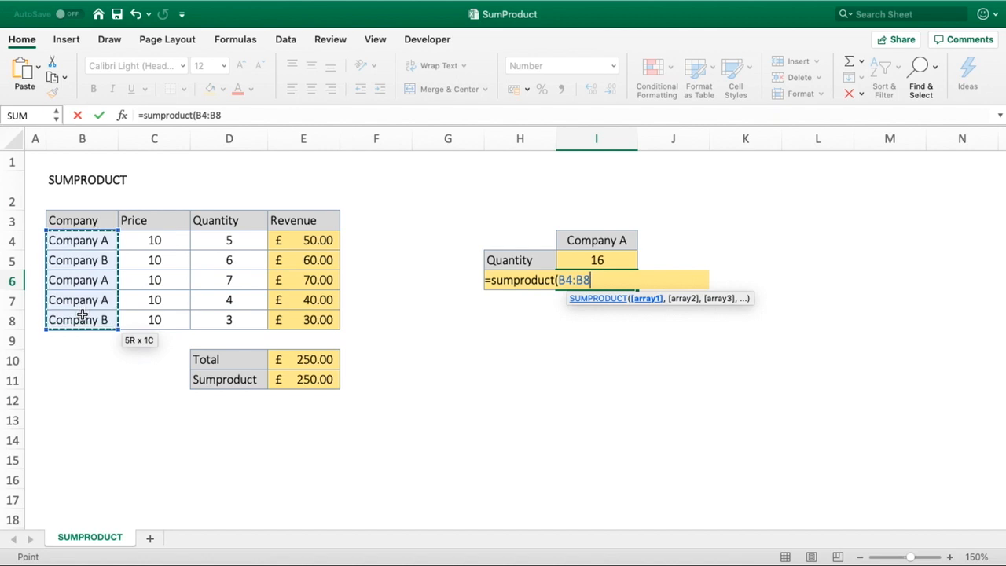
text(=)
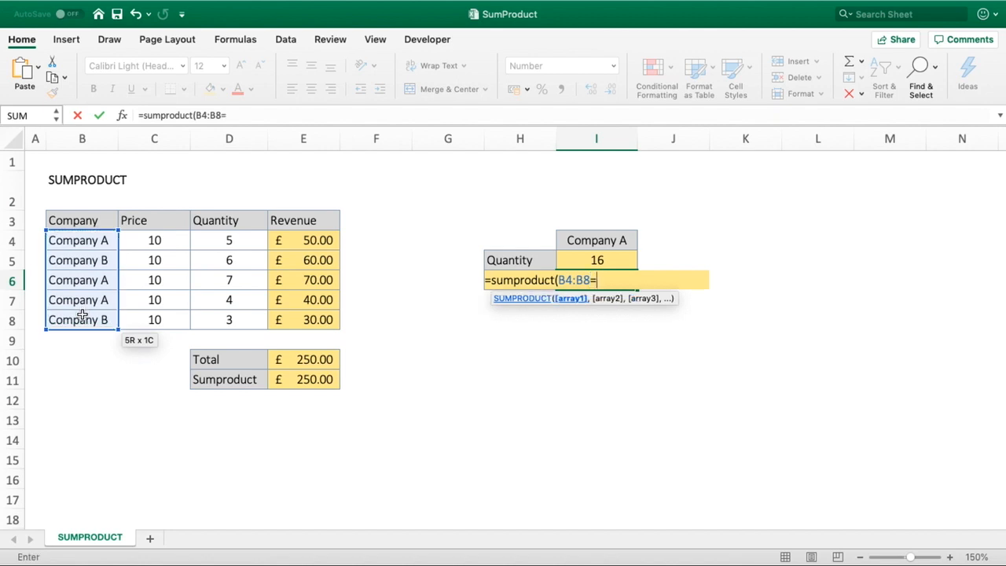
click(571, 240)
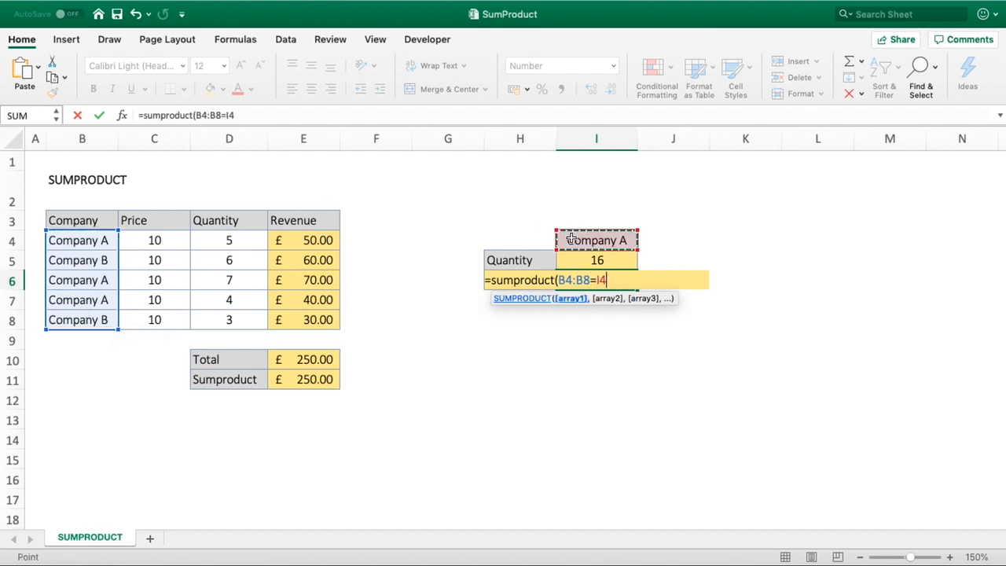
- Enclose the condition in parentheses and multiply it by the Revenue range, completing I6 as =SUMPRODUCT((B4:B8=I4)*E4:E8)
click(197, 116)
text(()
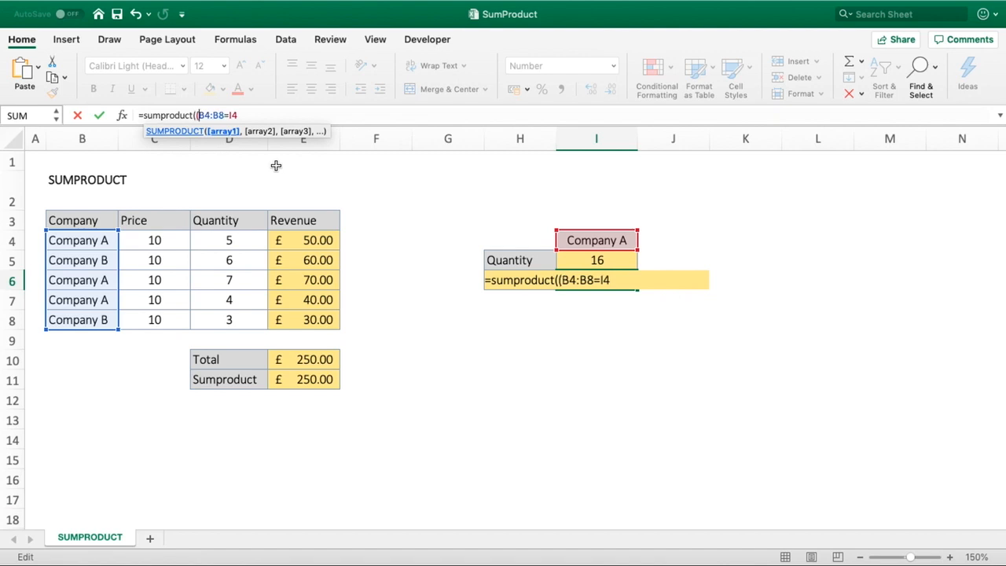
click(290, 115)
text()*)
drag(322, 241, 322, 320)
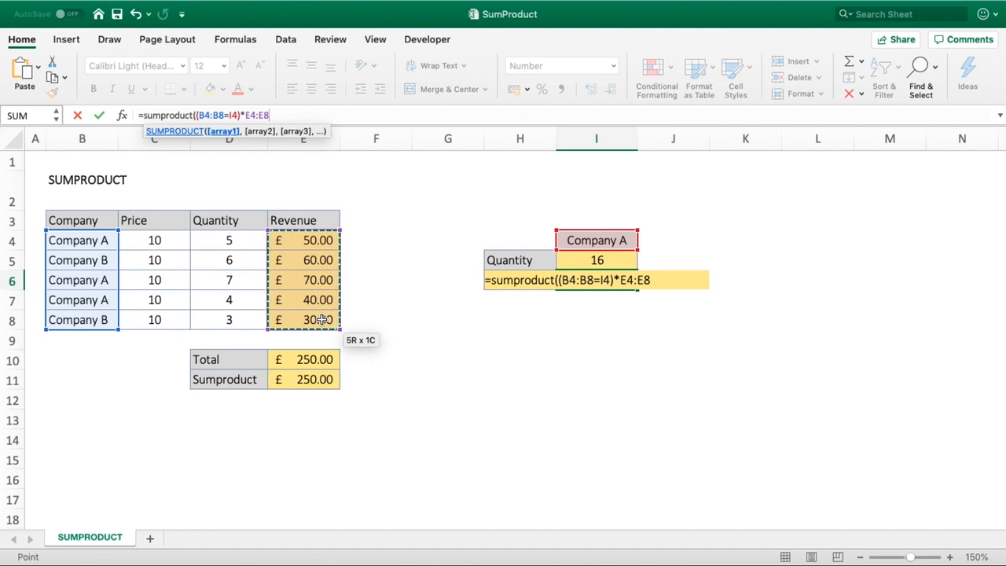
text())
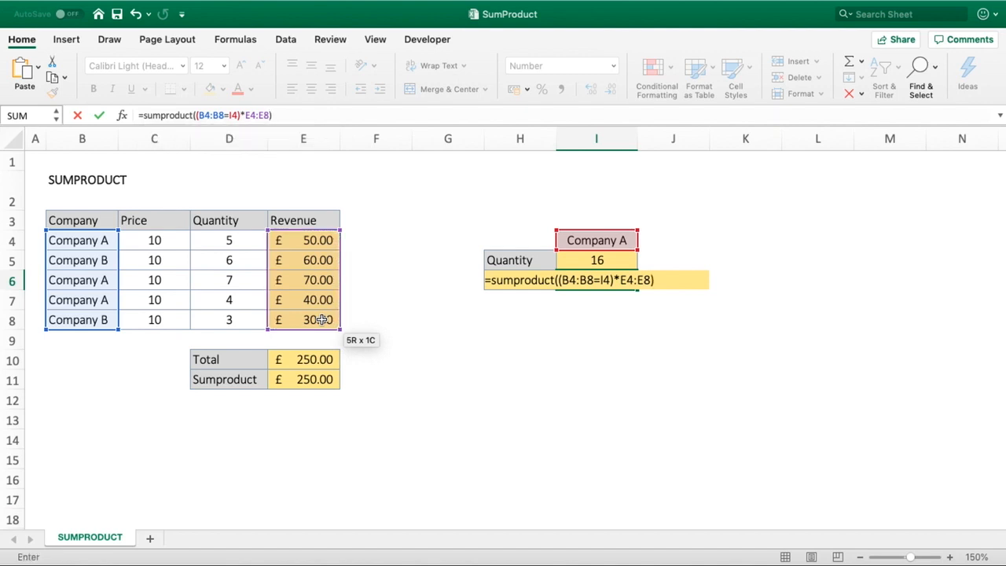
key(Return)
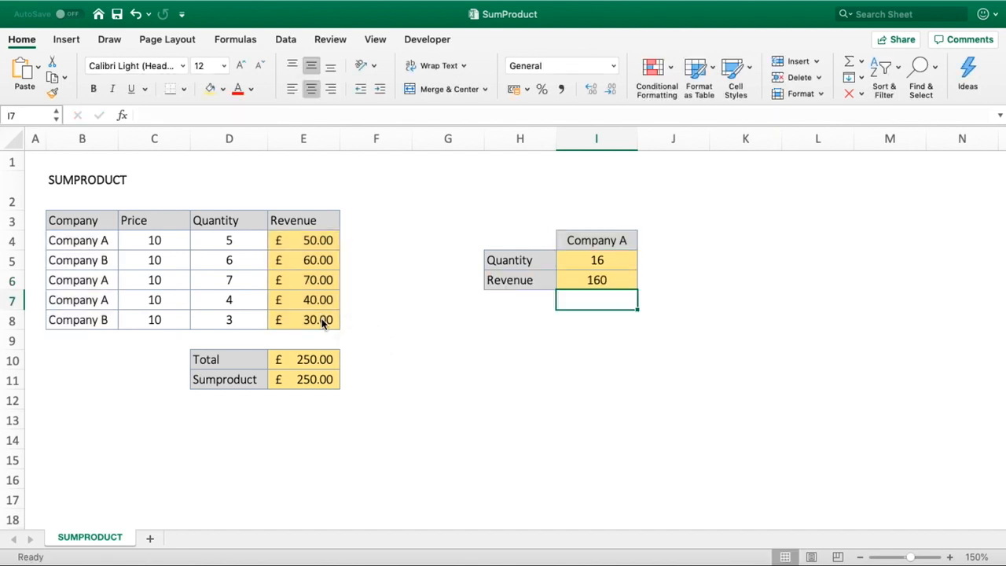
- Copy the accounting format of revenue cell E7 onto the Company A Revenue result in I6 and check the Company A revenues in column E
click(323, 296)
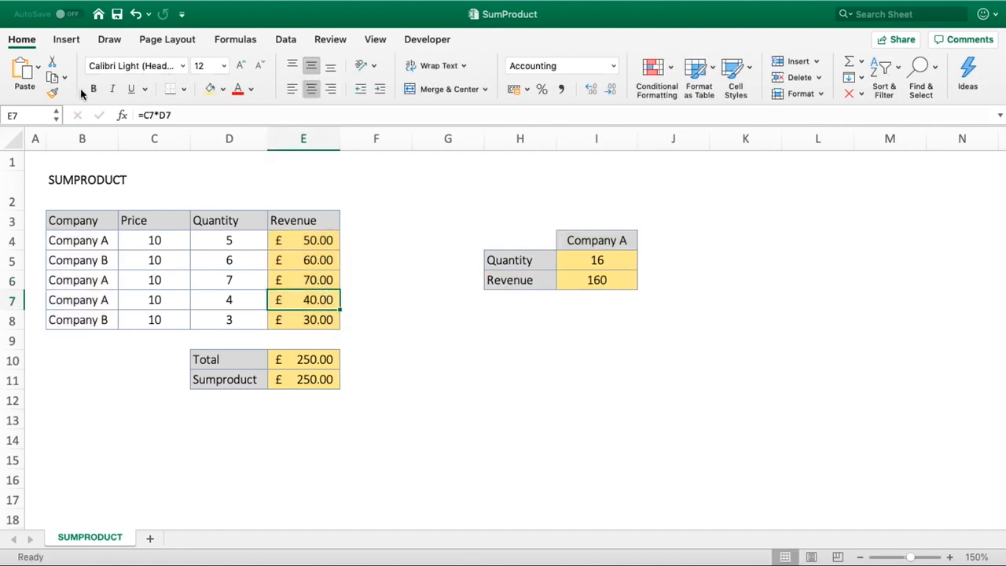
click(53, 92)
click(635, 279)
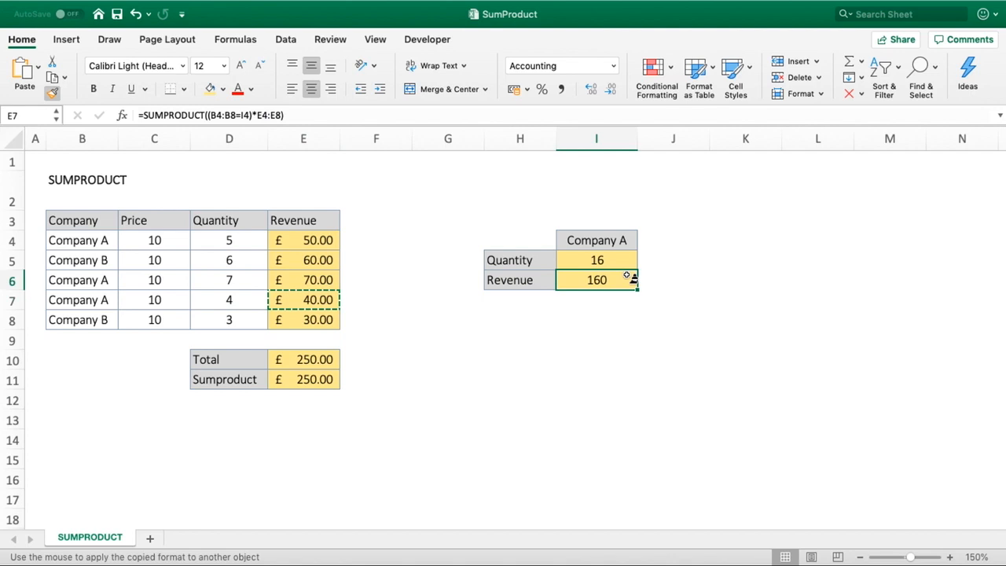
click(622, 361)
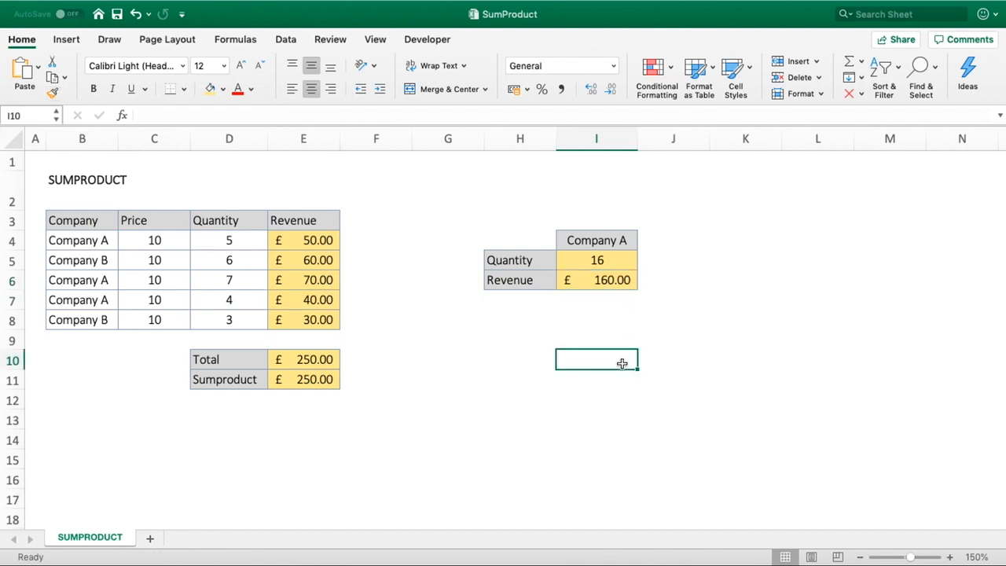
click(312, 238)
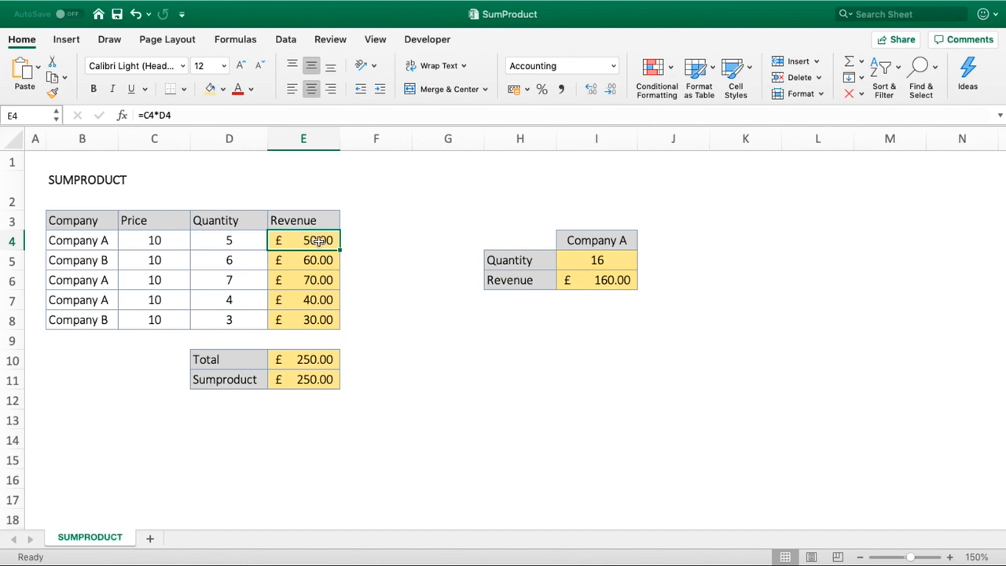
click(331, 279)
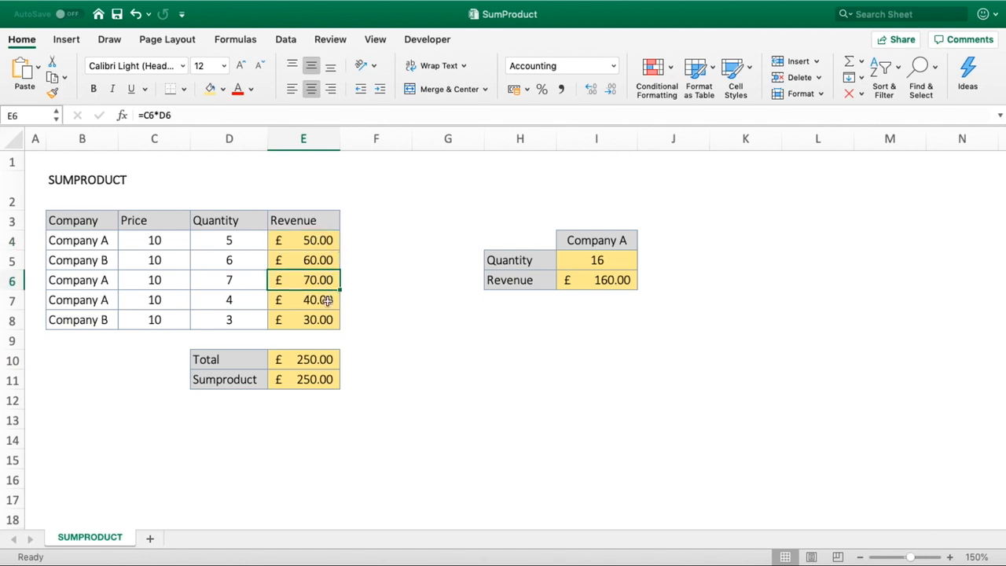
click(327, 300)
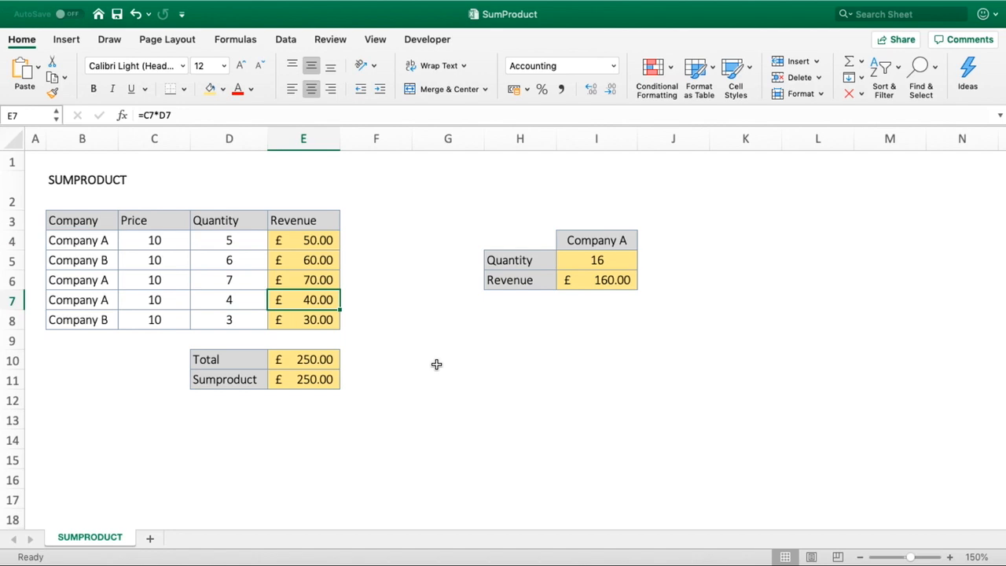
- Copy the label and value cell formatting of the Revenue row H6:I6 onto H8:I8
click(512, 318)
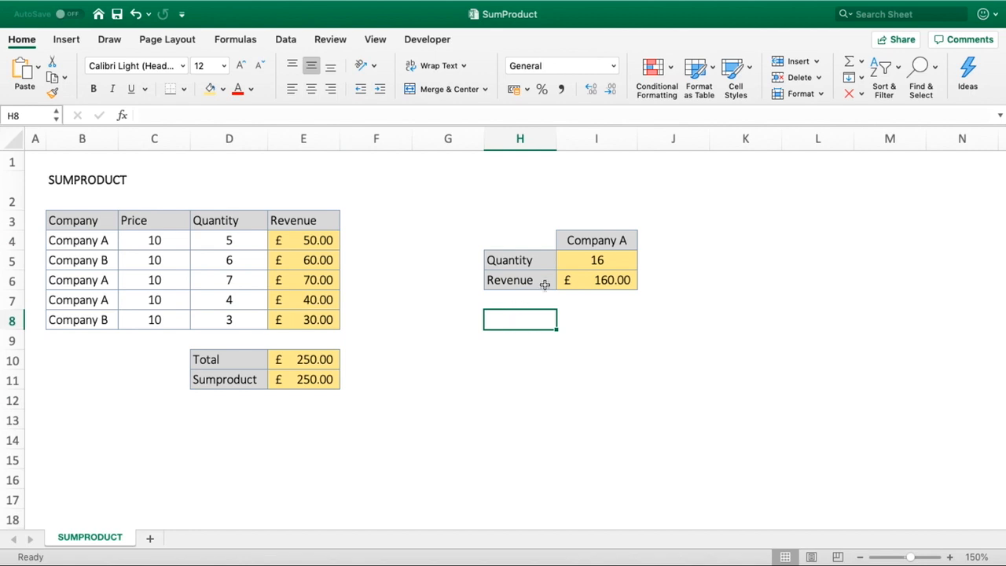
click(539, 280)
drag(540, 280, 577, 280)
click(52, 92)
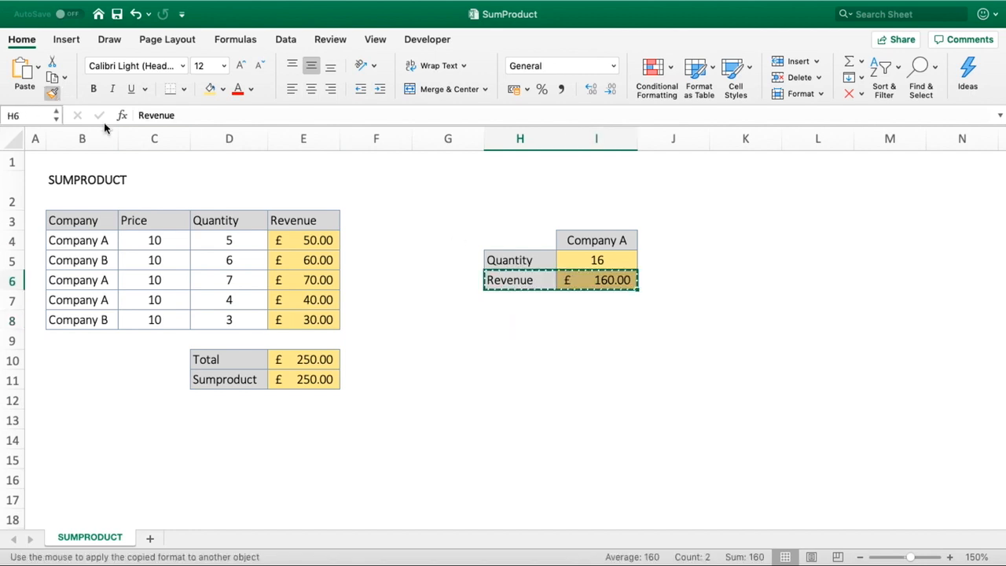
drag(485, 318, 597, 320)
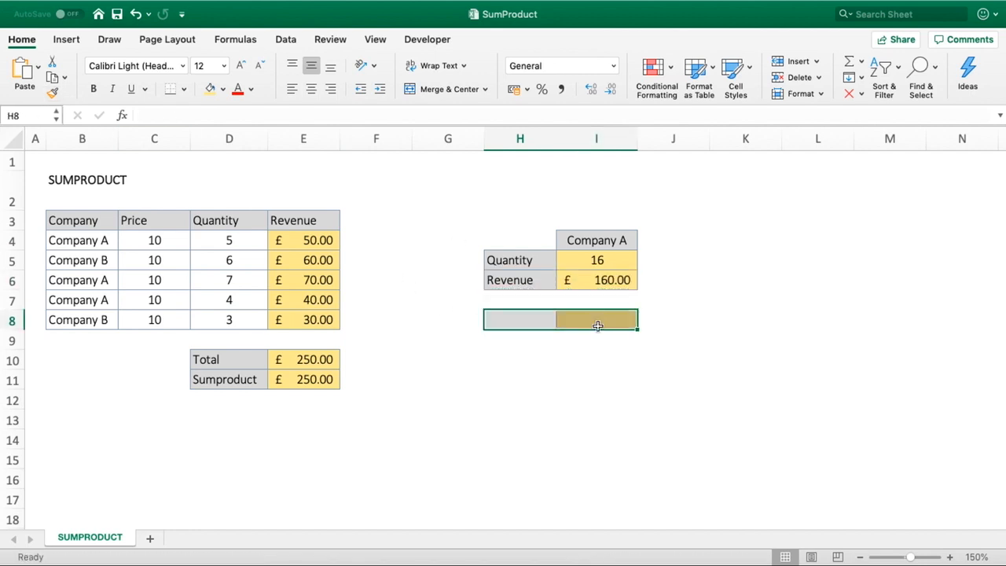
click(589, 368)
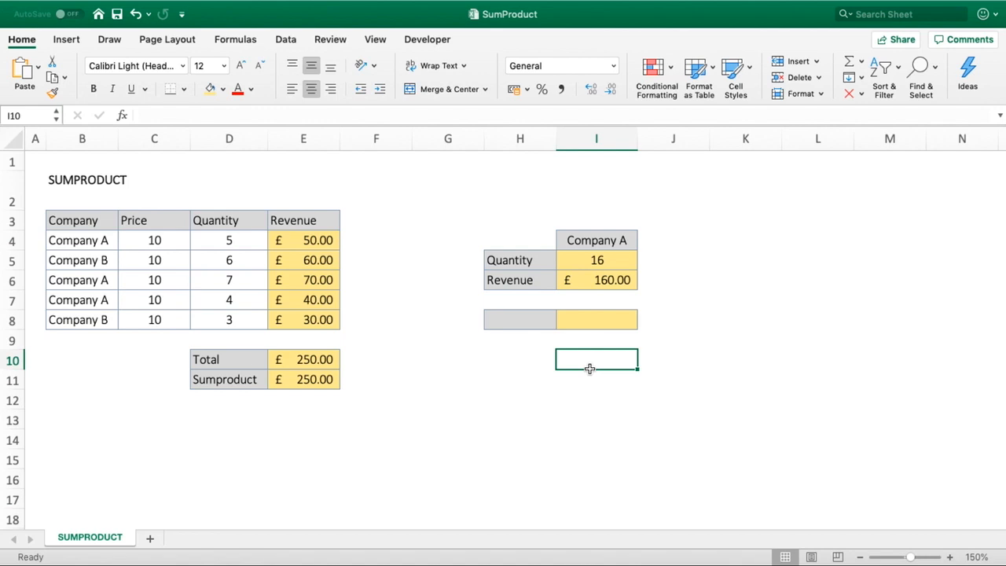
- Enter the label Sumproduct in H8
click(527, 320)
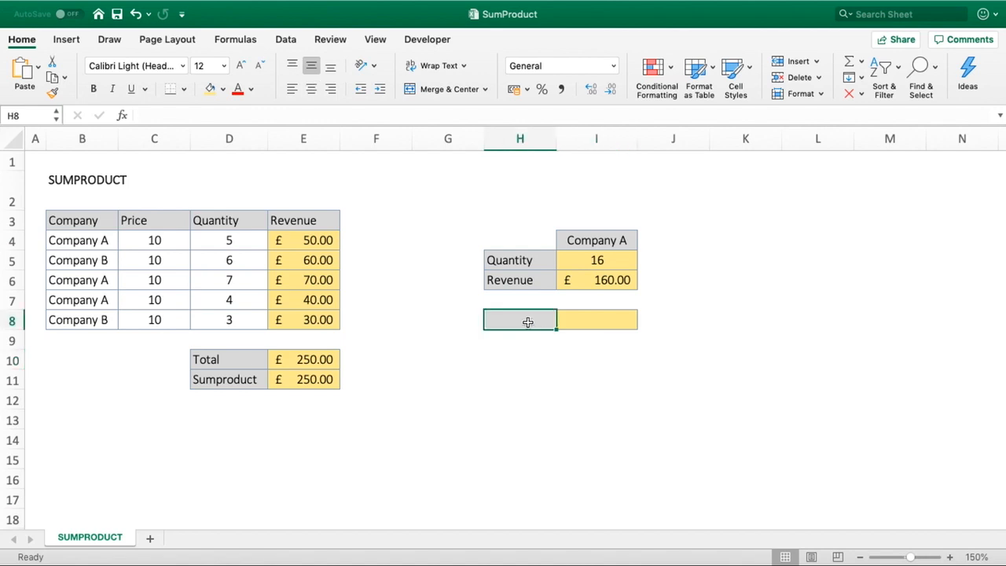
text(Sumprod)
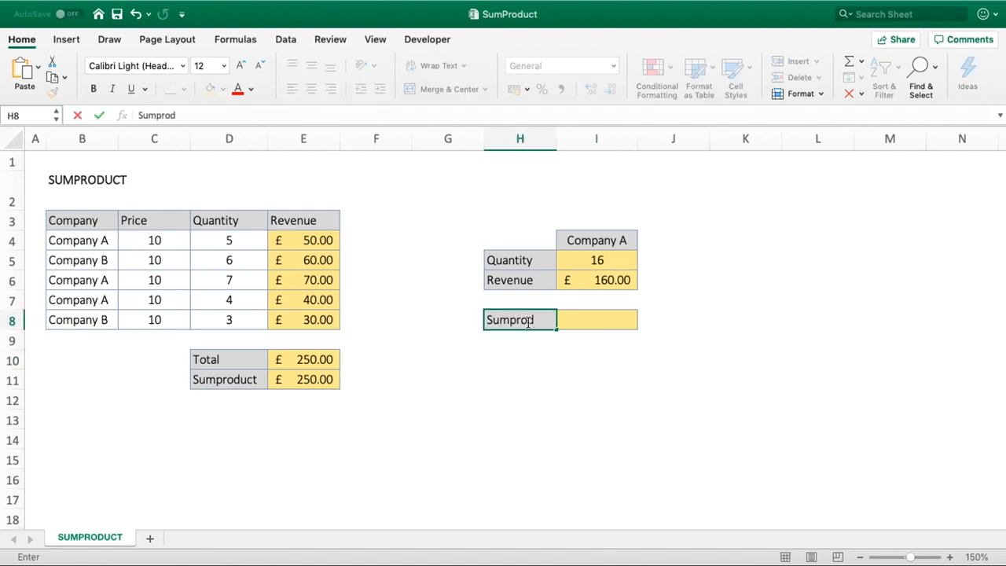
text(uct)
key(Return)
- Begin a SUMPRODUCT formula in I8, beside the Sumproduct label, with the condition B4:B8=I4
click(605, 319)
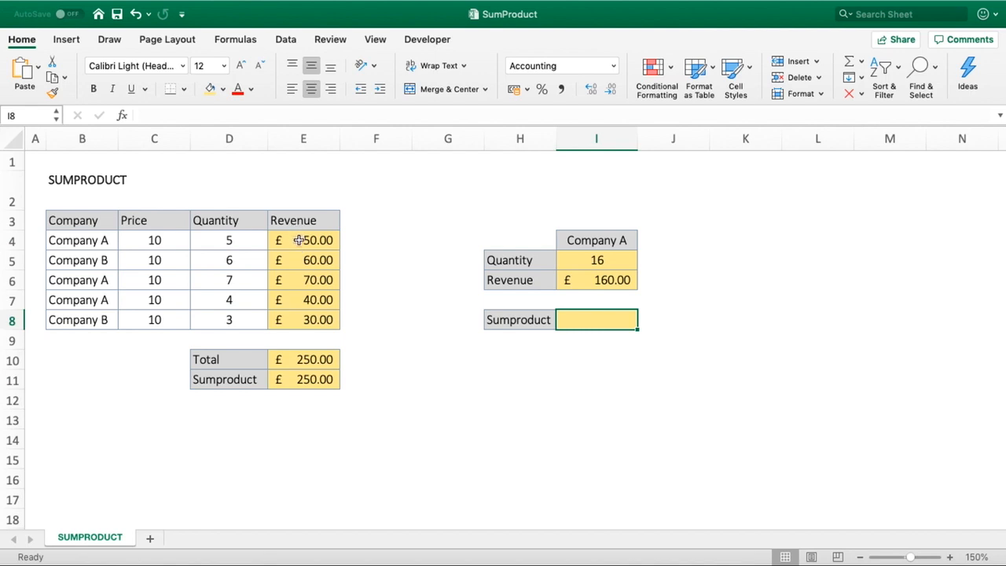
drag(298, 239, 303, 319)
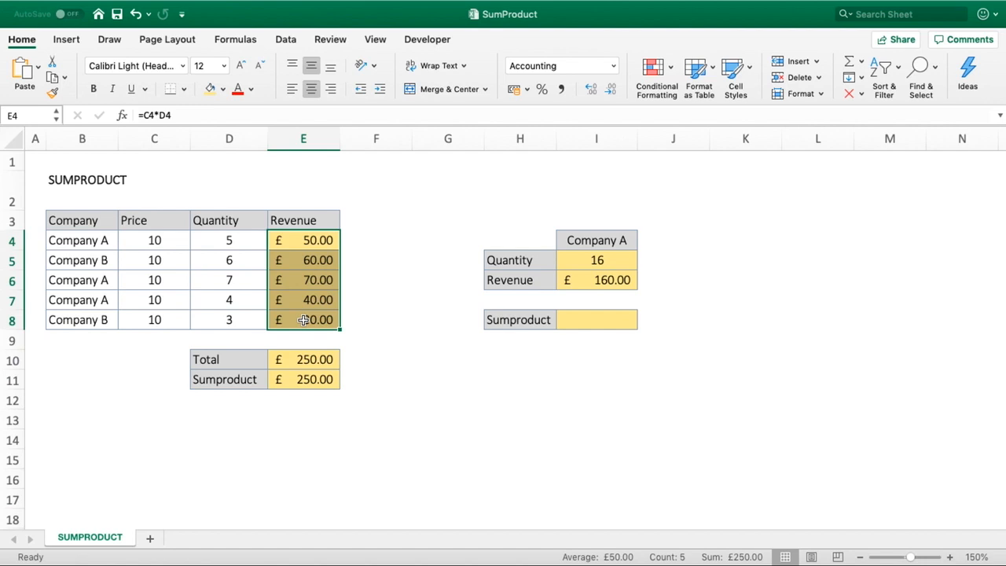
click(585, 315)
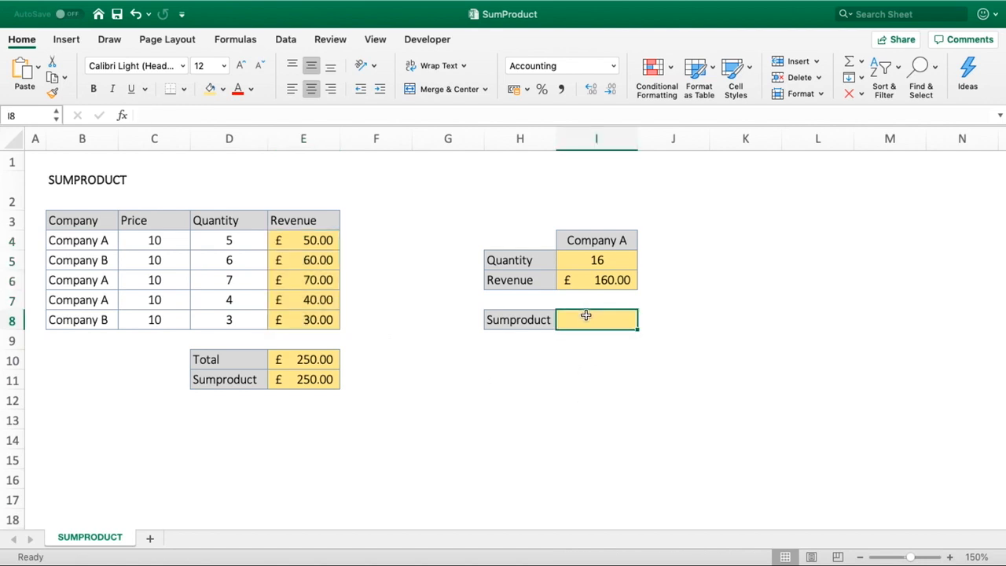
text(=sum)
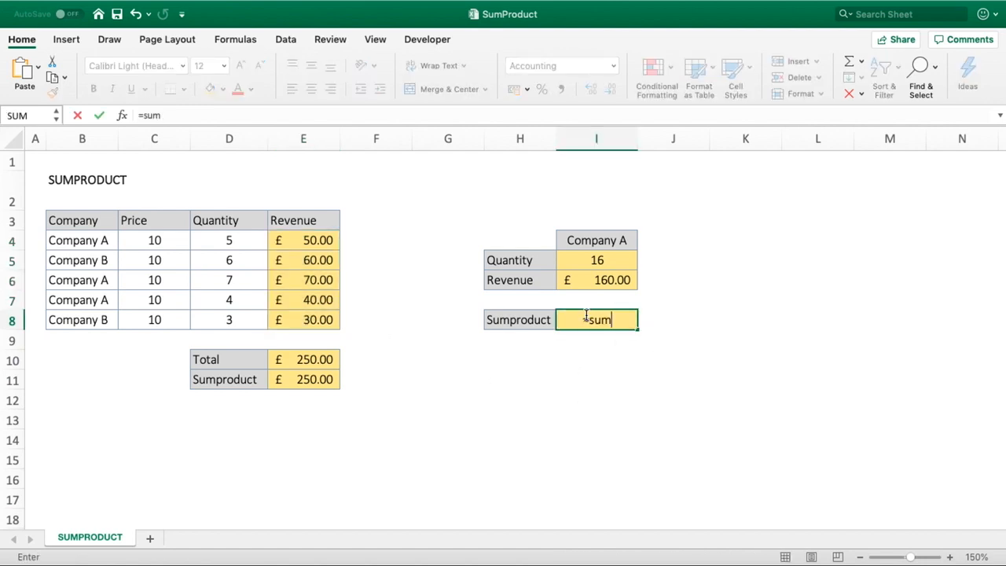
text(product()
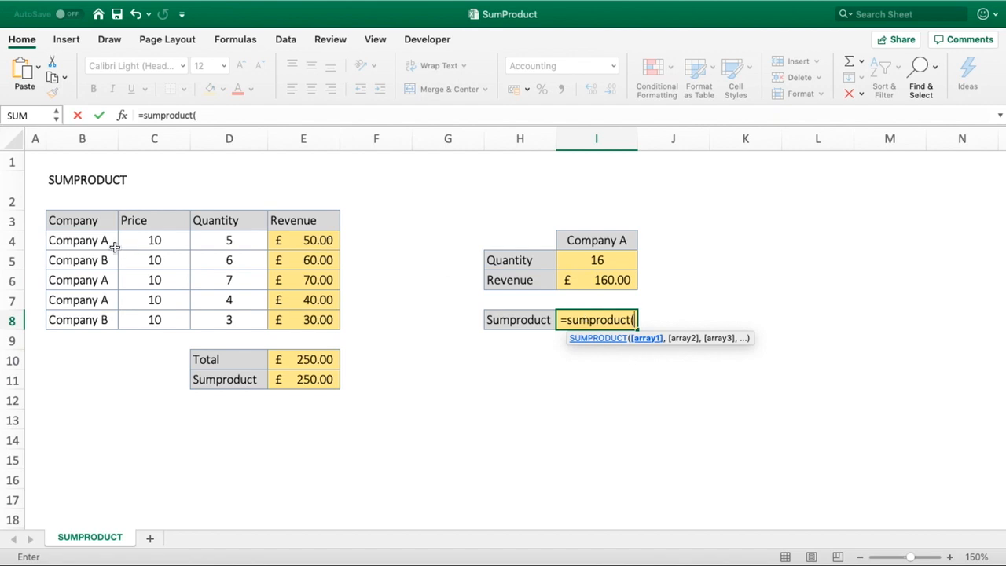
drag(108, 242, 99, 315)
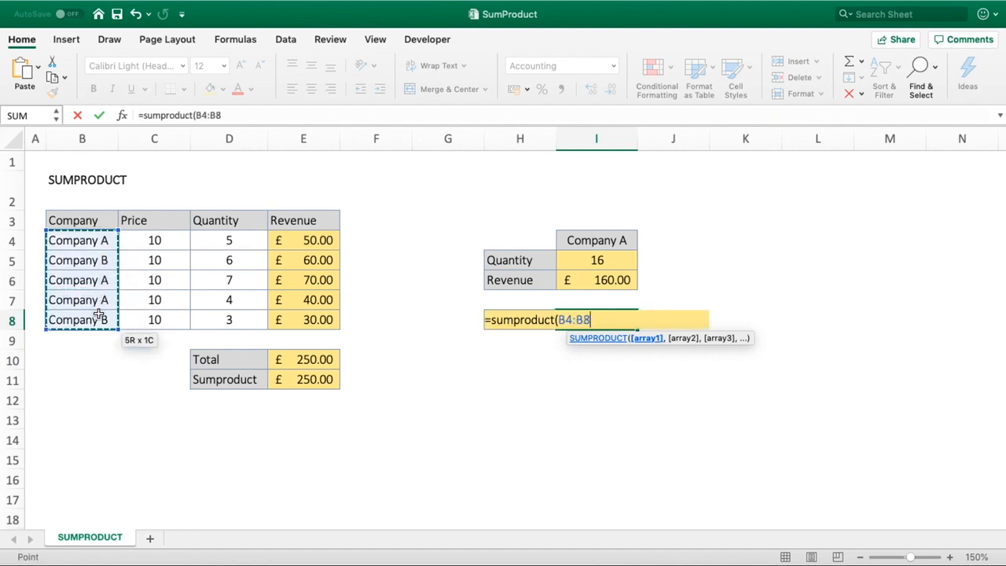
text(=)
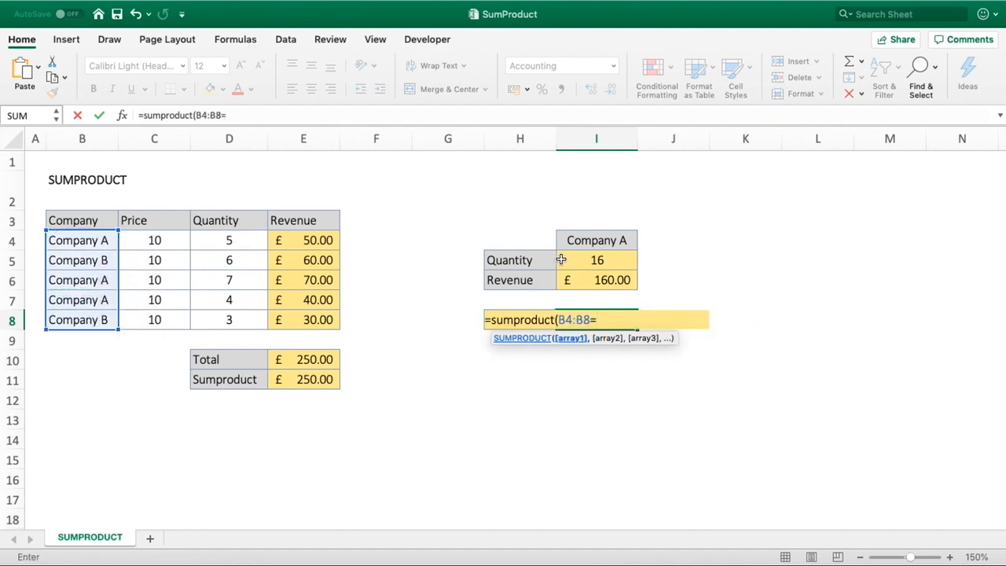
click(579, 242)
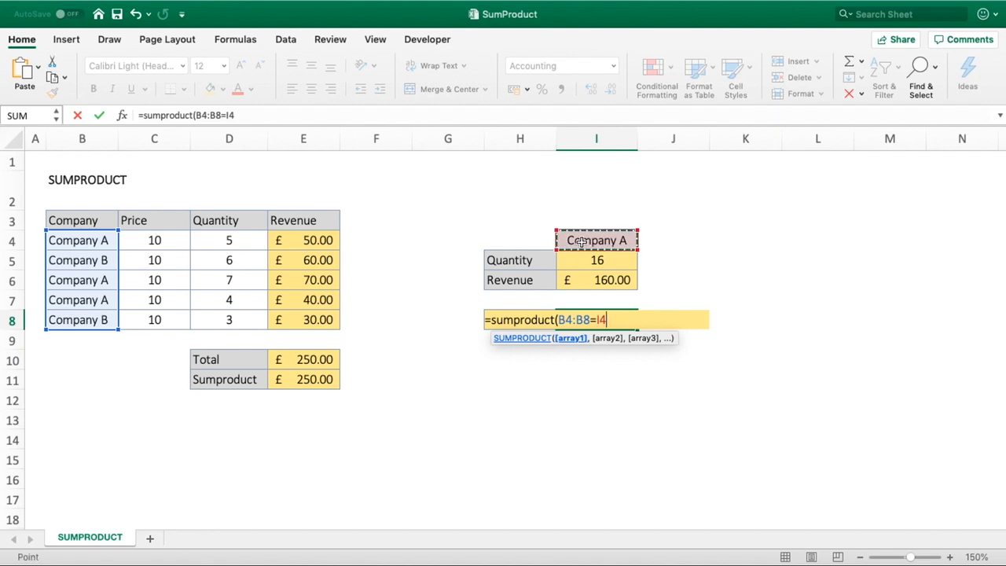
- Enclose the condition in parentheses and multiply it by the Price and Quantity ranges, completing I8 as =SUMPRODUCT((B4:B8=I4)*C4:C8*D4:D8)
click(202, 115)
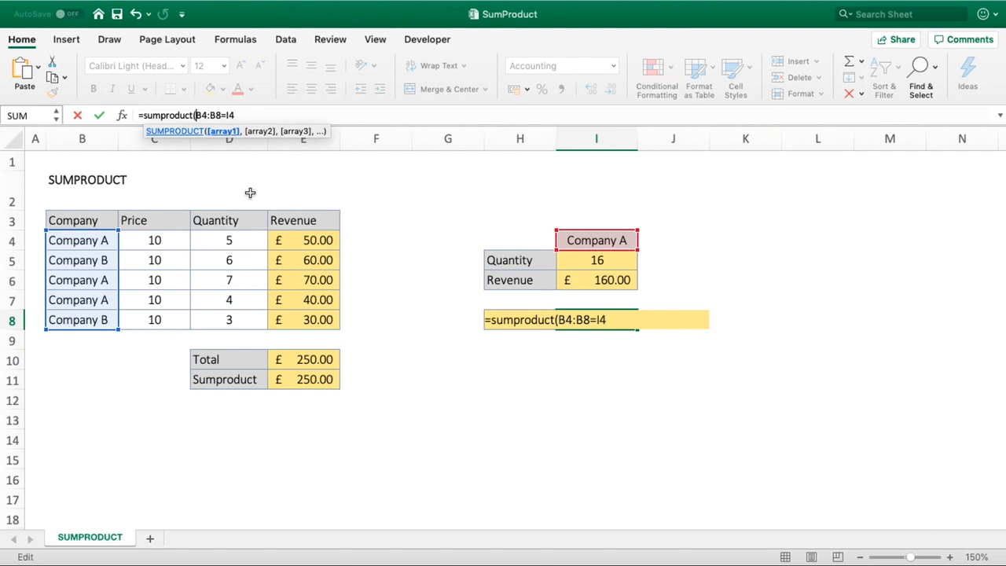
text(()
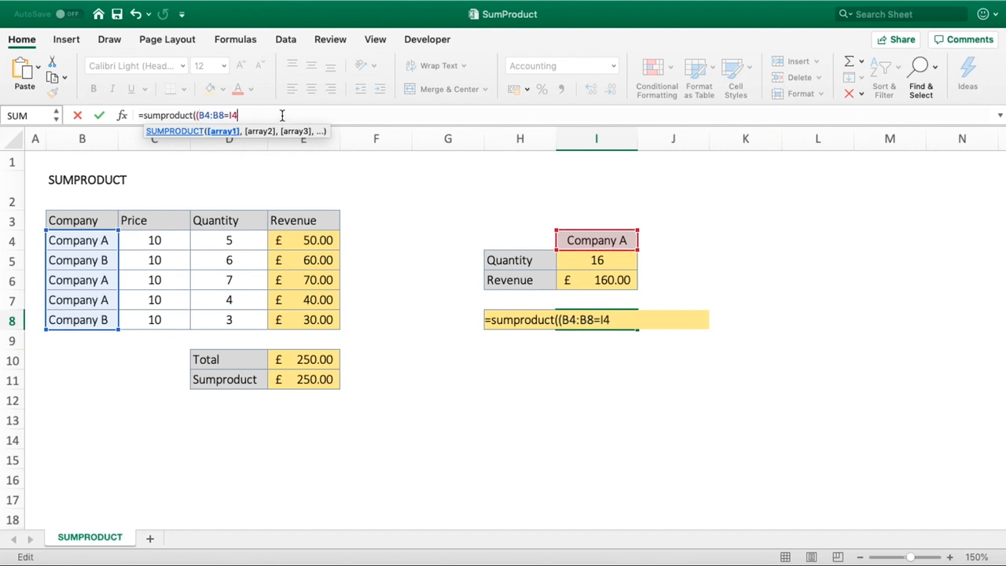
text()*)
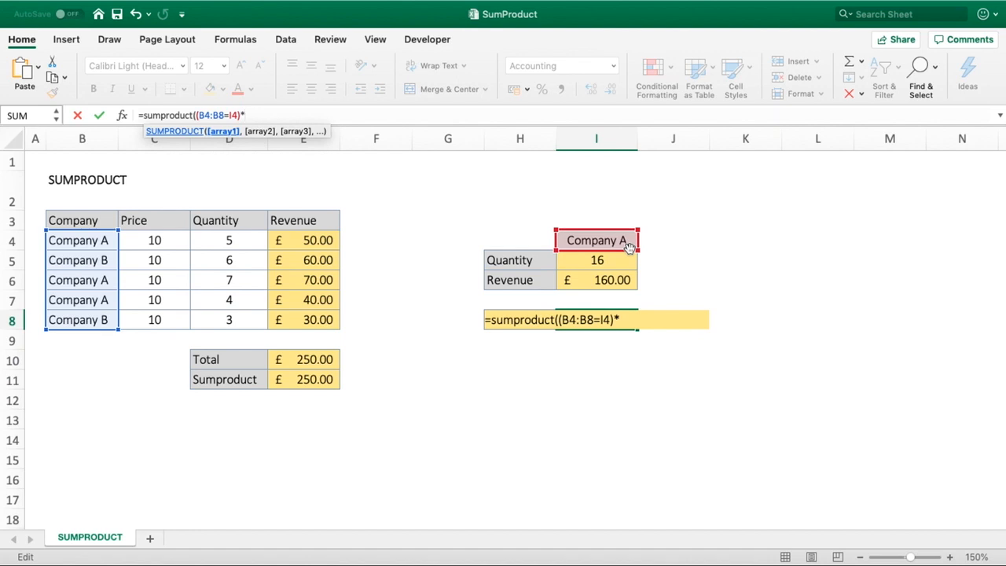
click(170, 240)
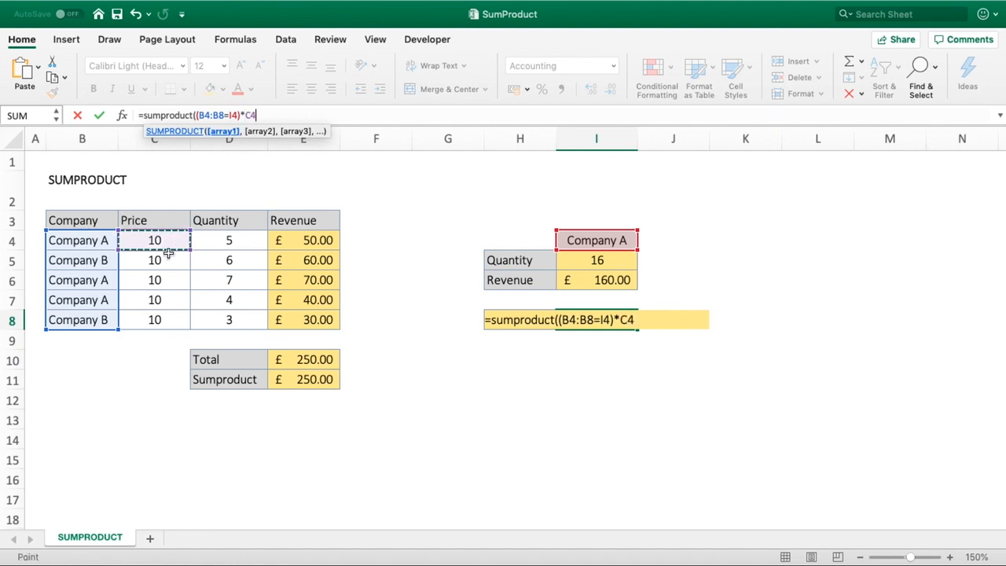
drag(168, 251, 160, 318)
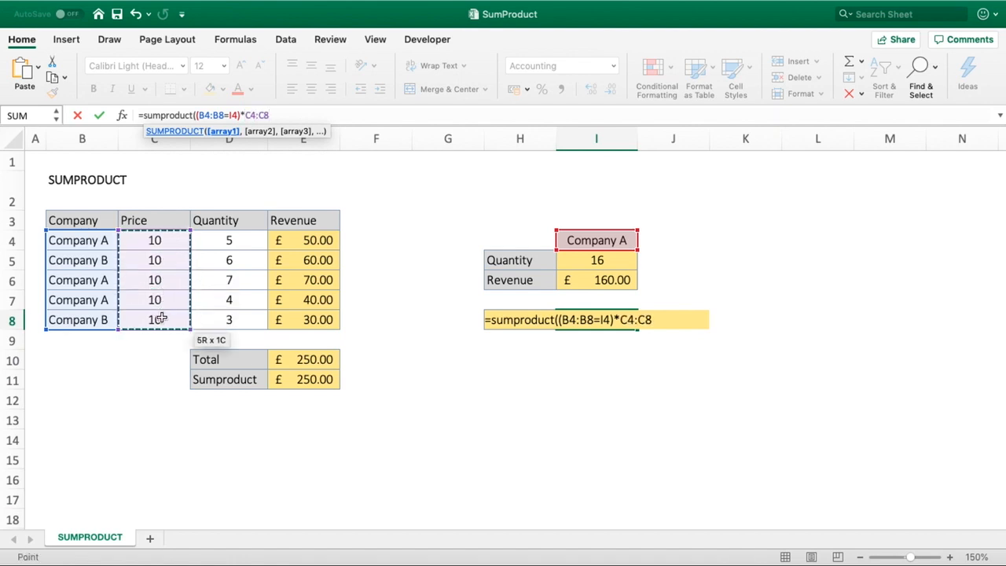
text(*)
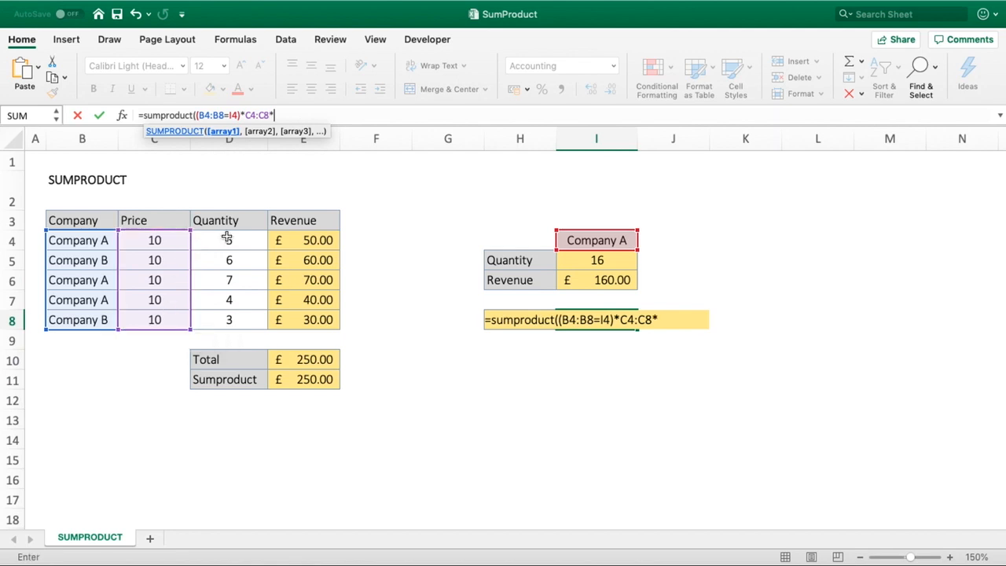
drag(227, 235, 229, 320)
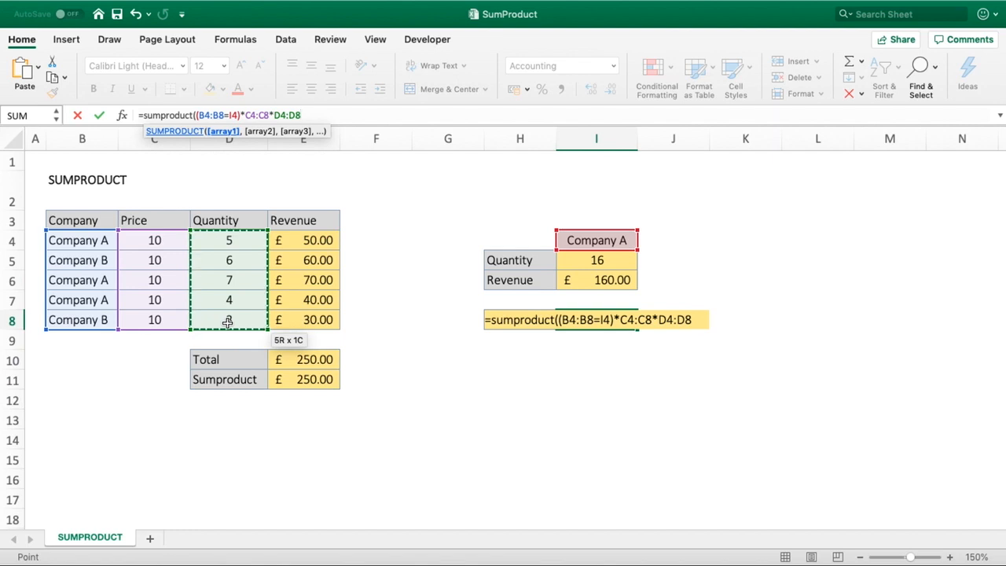
text())
mouse_move(602, 550)
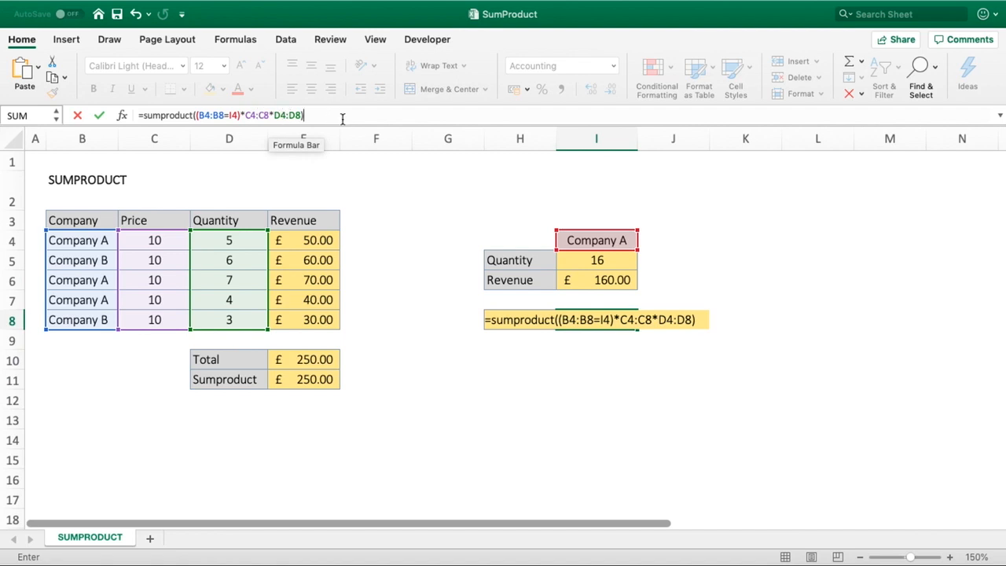
key(Return)
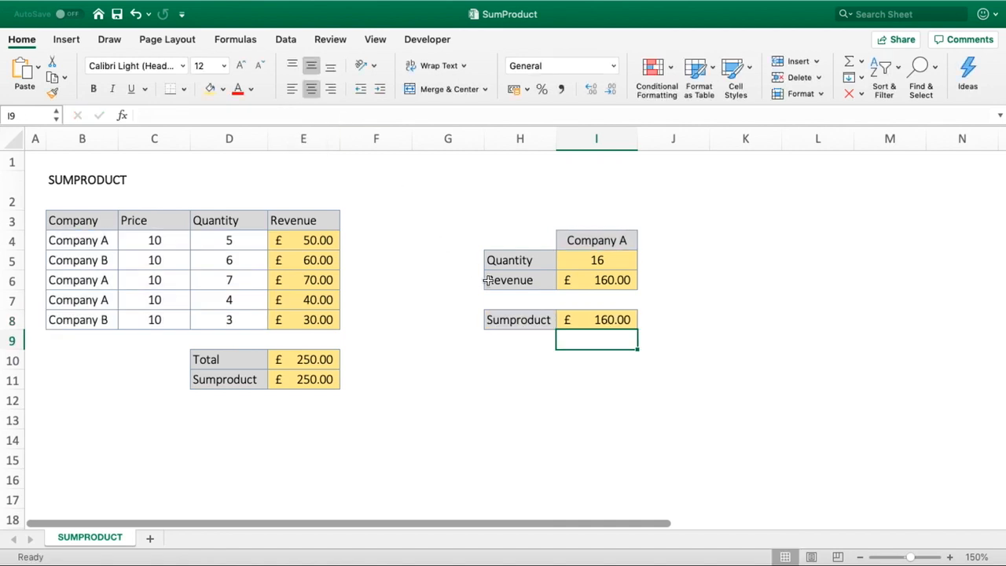
- Compare the formulas in I6 and I8 with the Company, Price, Quantity and Revenue cells of row 4 and the company criterion in I4
click(583, 284)
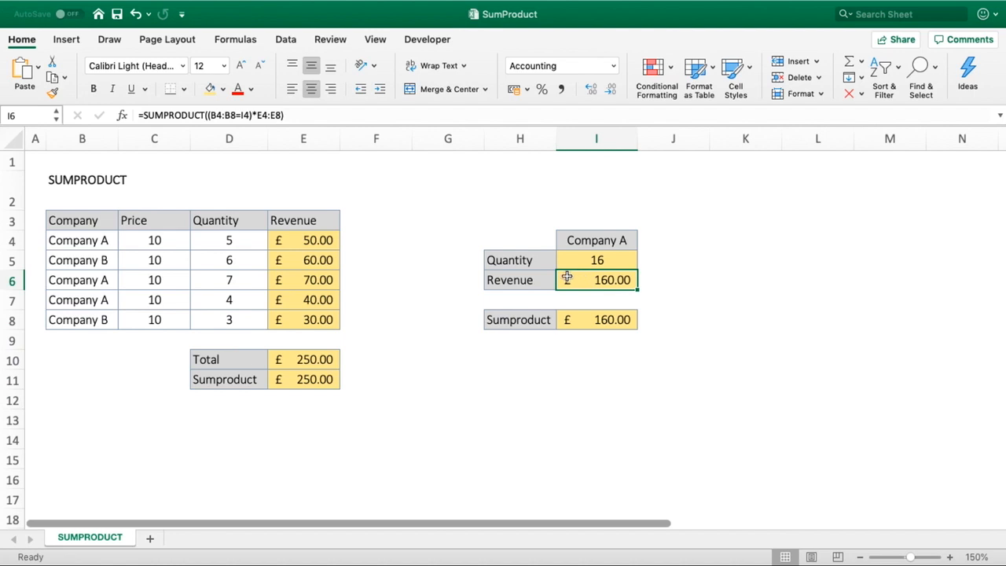
click(310, 242)
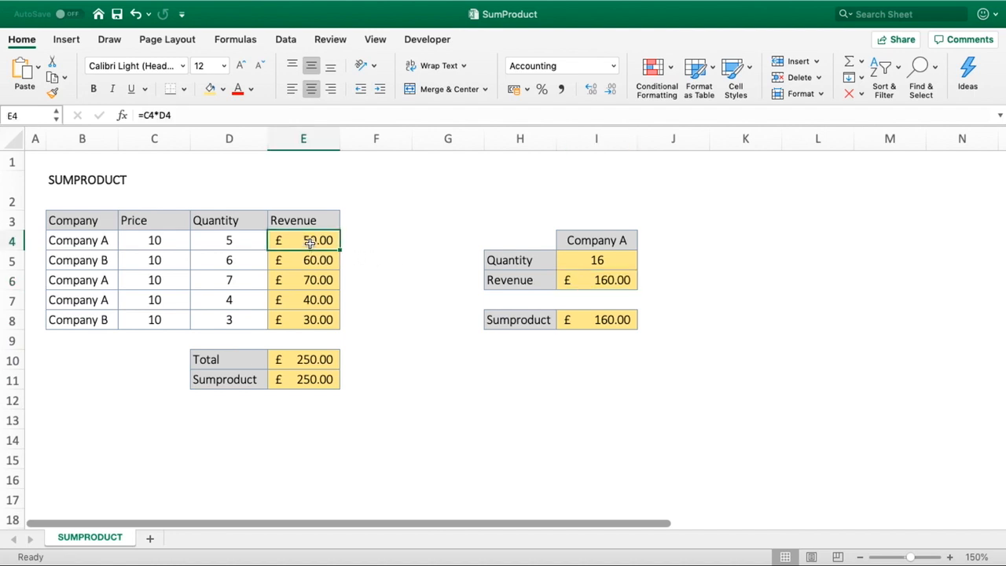
click(585, 280)
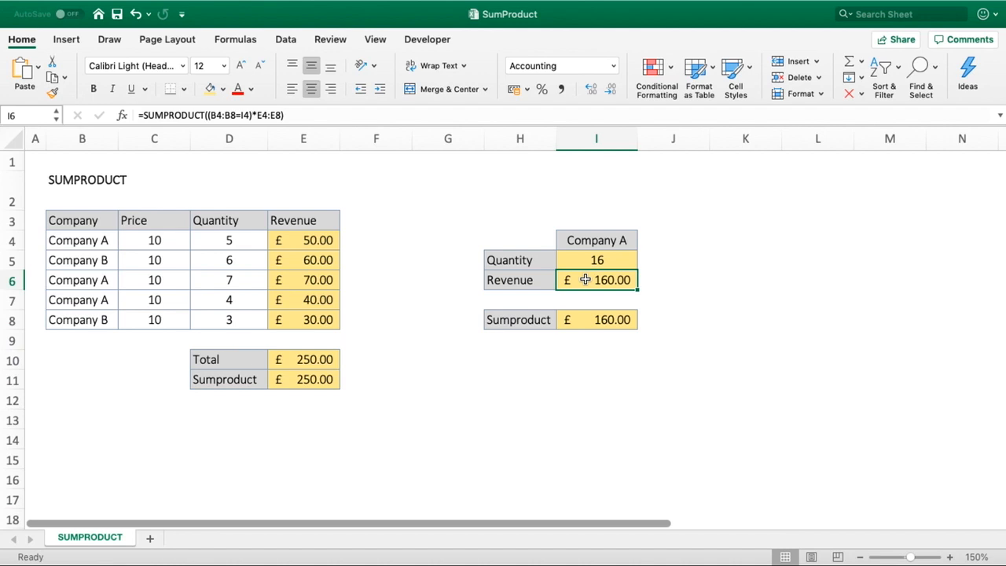
drag(110, 244, 183, 246)
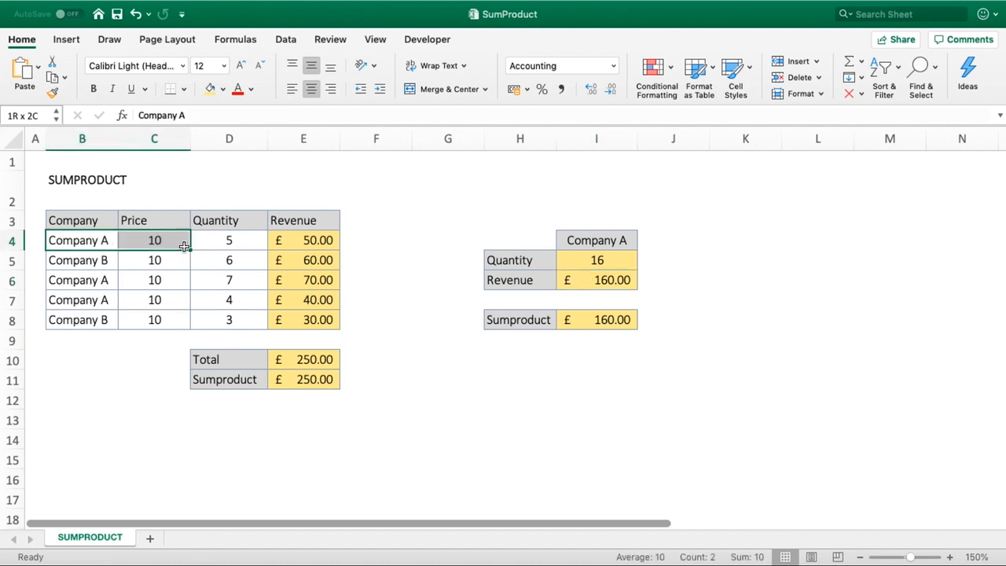
click(206, 239)
click(585, 316)
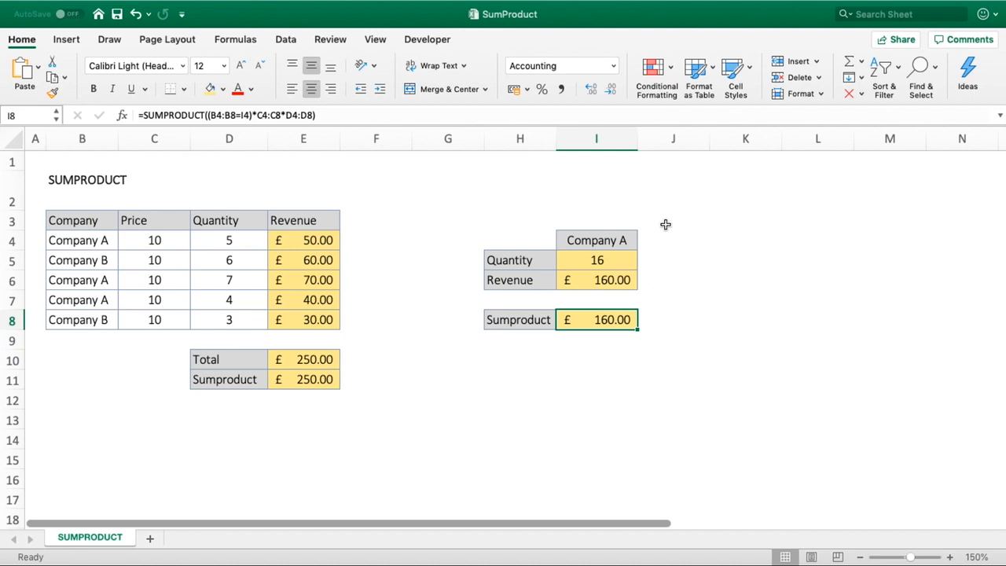
click(603, 237)
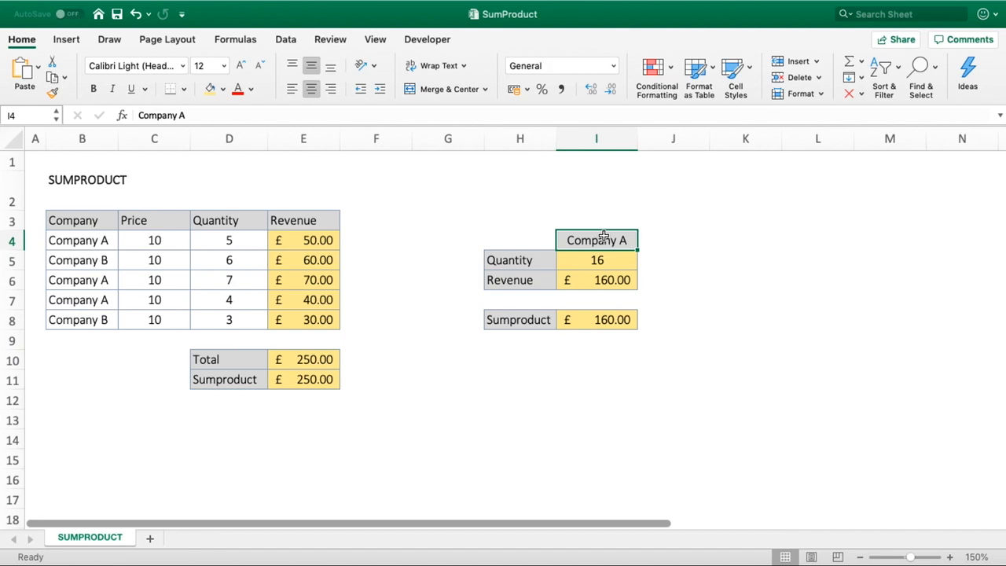
- Change the company criterion in I4 to Company B
click(209, 116)
key(BackSpace)
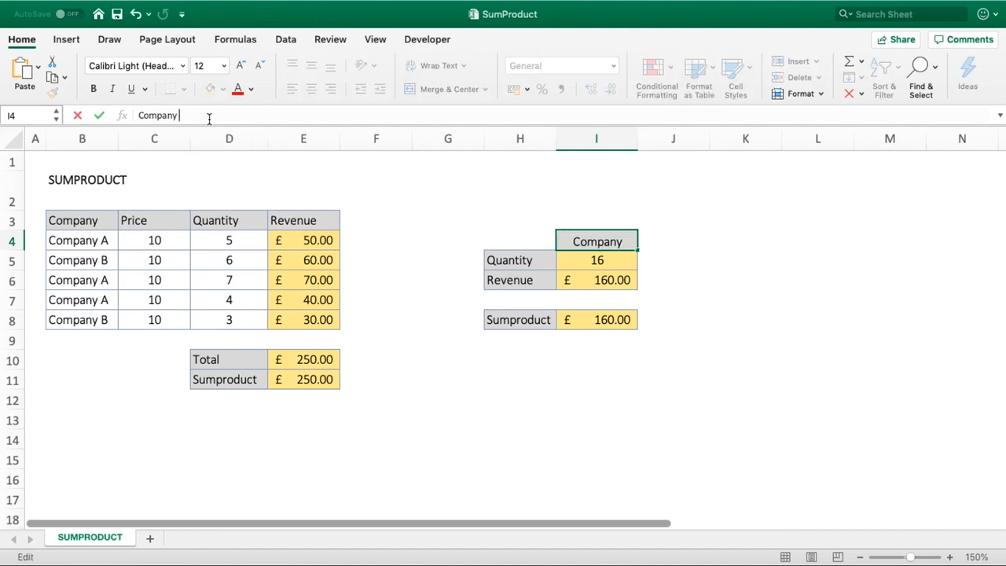
text(B)
key(Return)
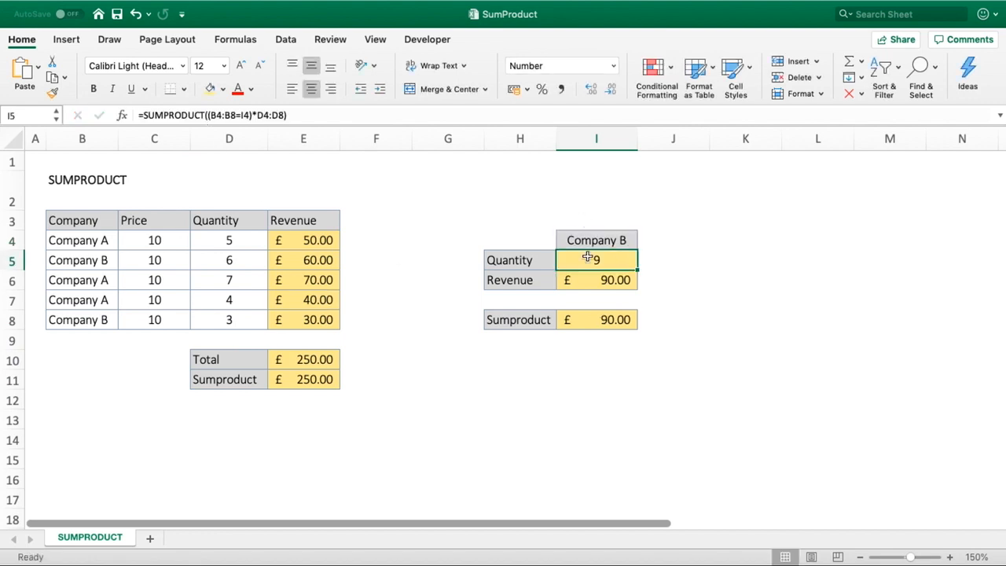
click(671, 376)
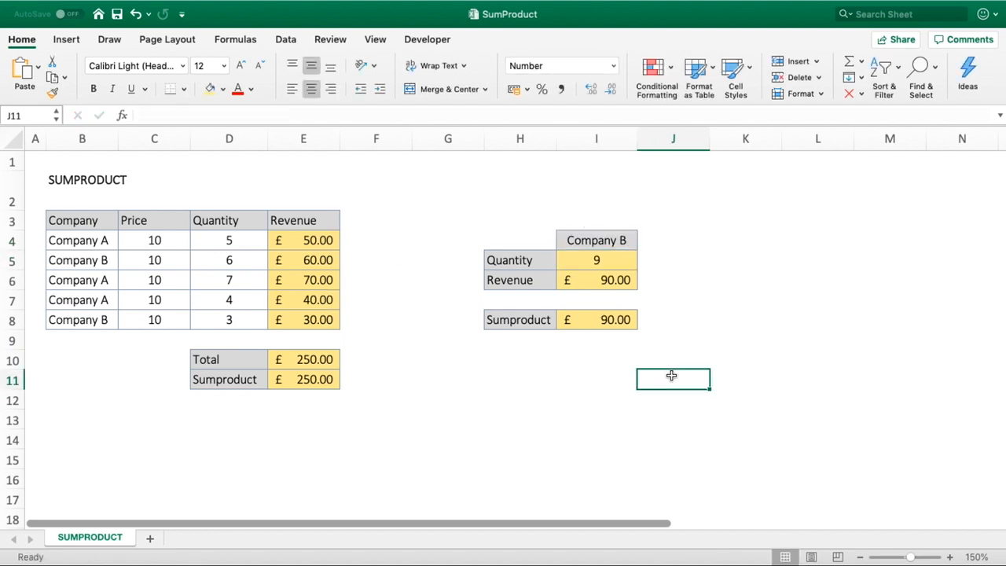
- Review the Quantity, Revenue and Sumproduct formulas in I5, I6 and I8 for Company B against the row revenue formula in E5
click(623, 266)
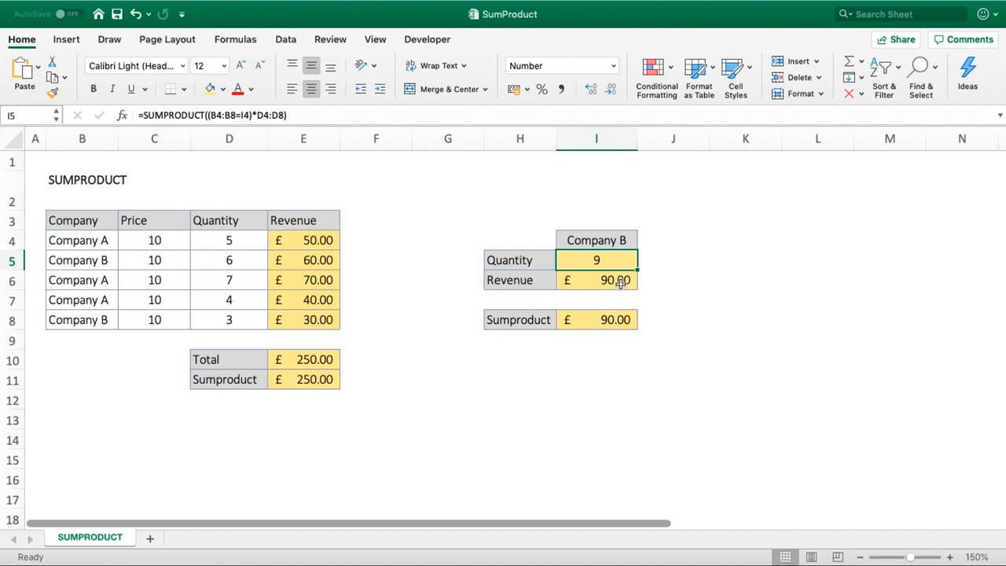
click(618, 281)
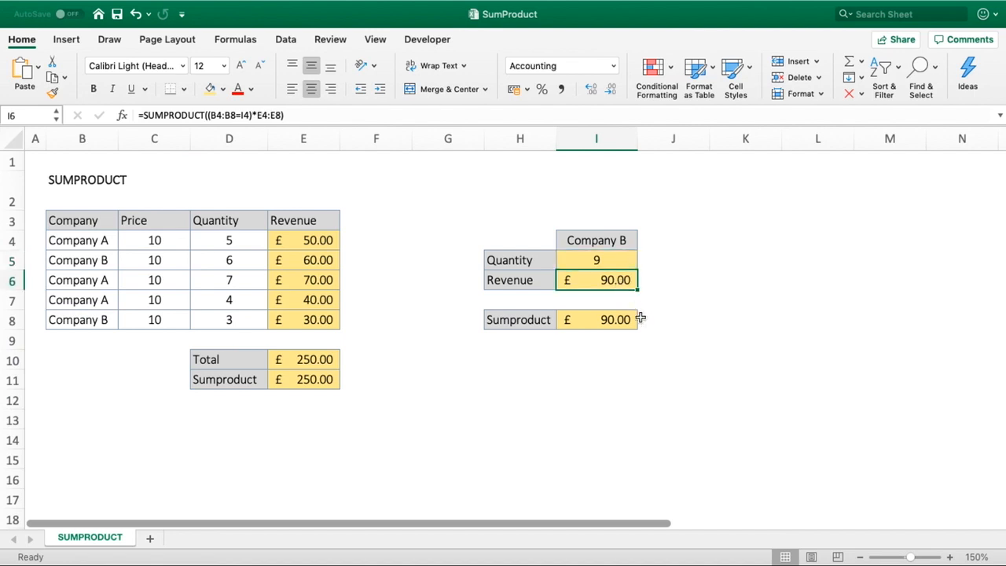
click(635, 317)
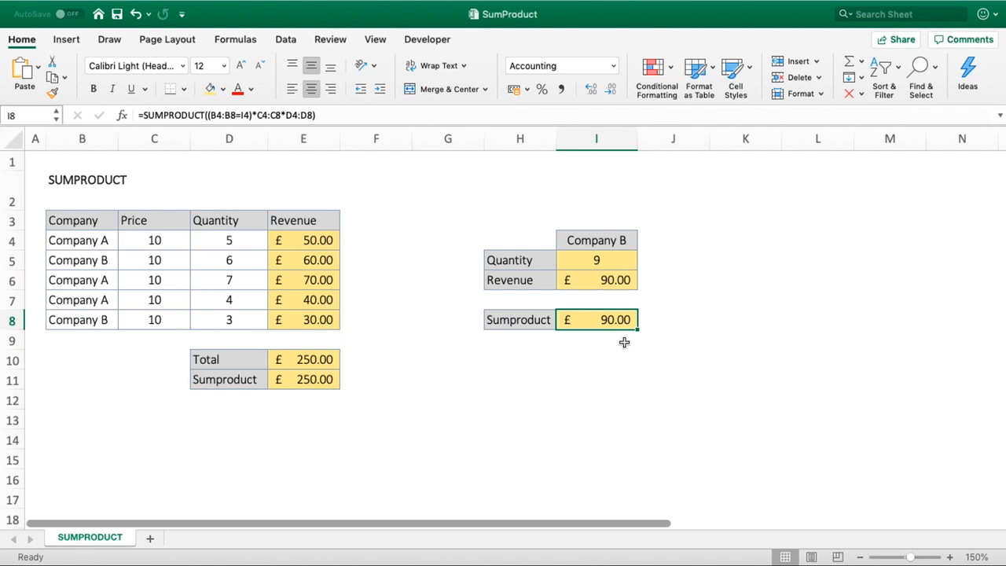
click(322, 260)
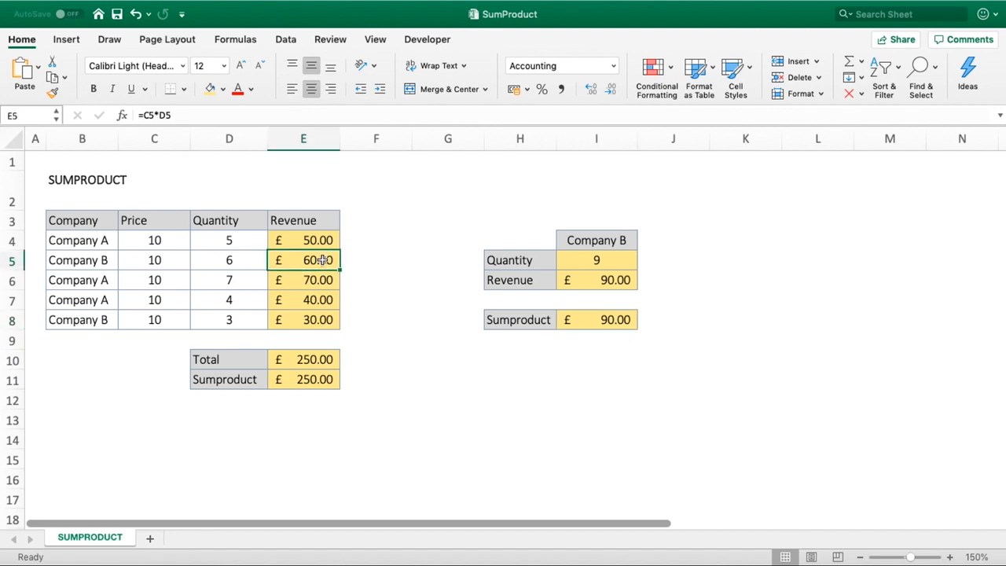
click(566, 321)
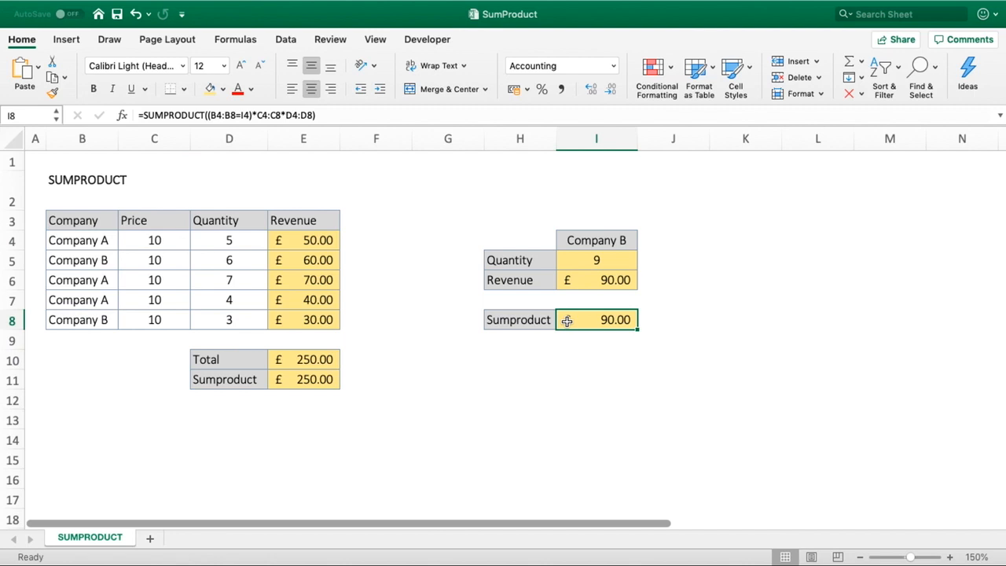